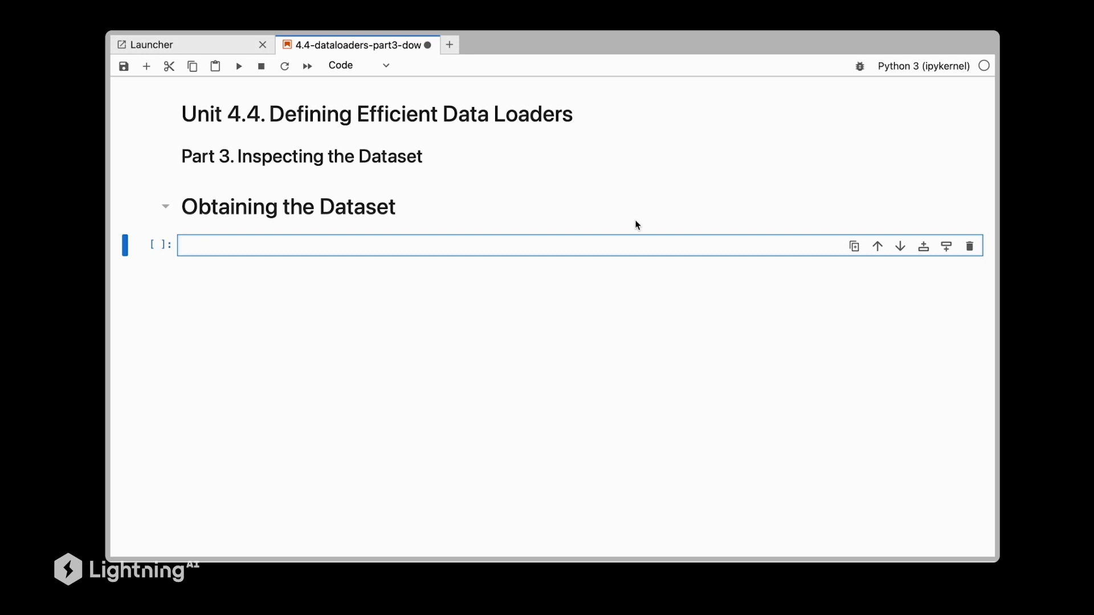
text(# !pip install gitpython)
- Highlight the '# !pip install gitpython' line and add an empty code cell below it
drag(271, 246, 322, 247)
drag(199, 246, 368, 245)
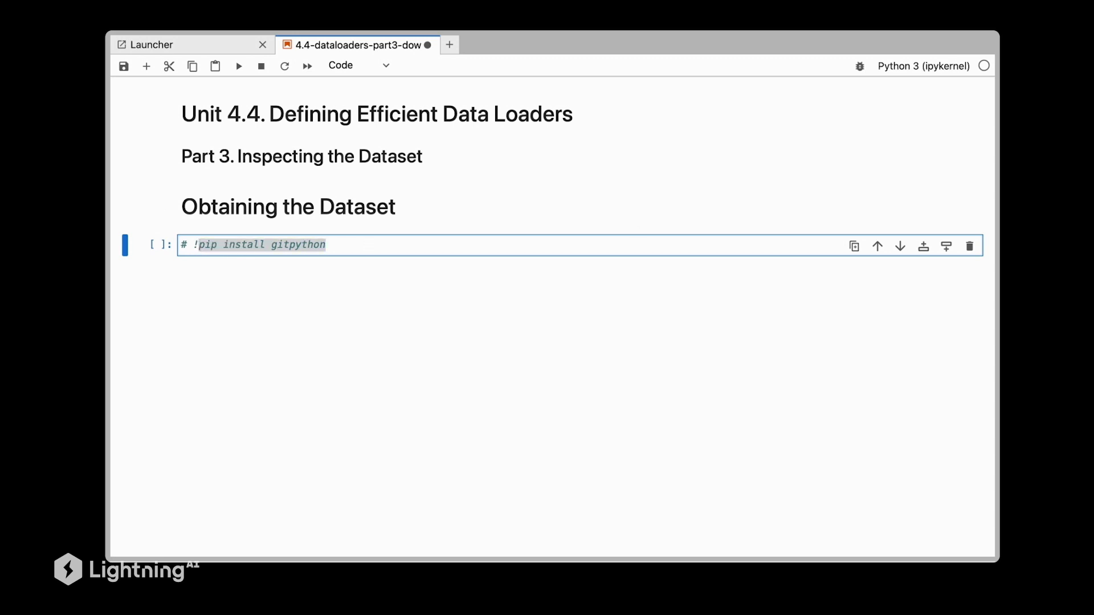
click(148, 66)
- Paste and run the watermark cell printing Python, IPython, git and pandas versions
click(294, 280)
text(%load_ext watermark %watermark -v -p git,pandas --conda)
key(shift+Return)
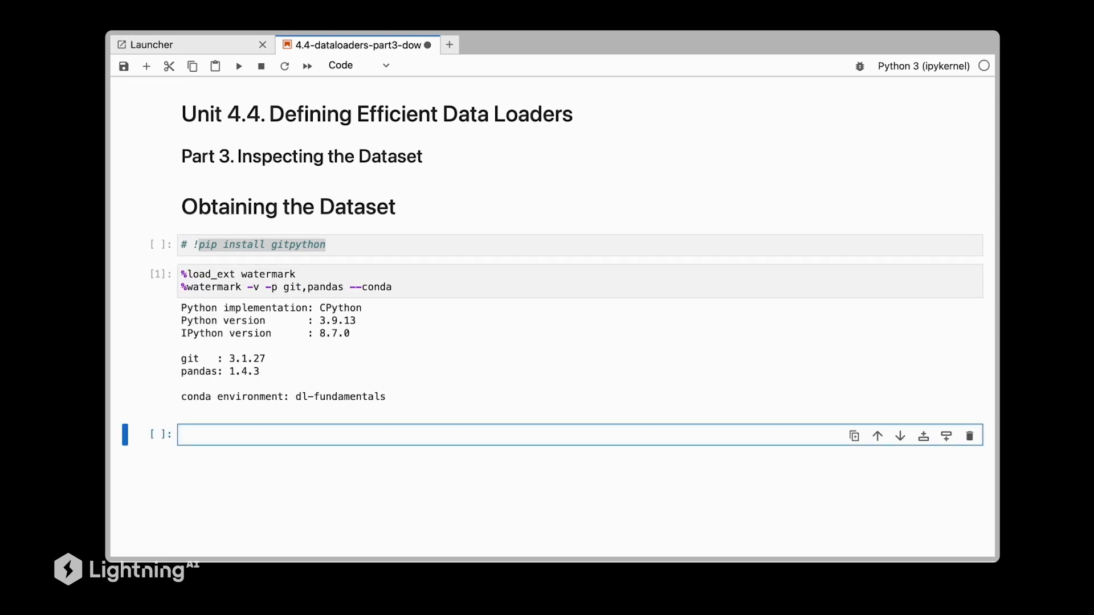
scroll(560, 291, down, 3)
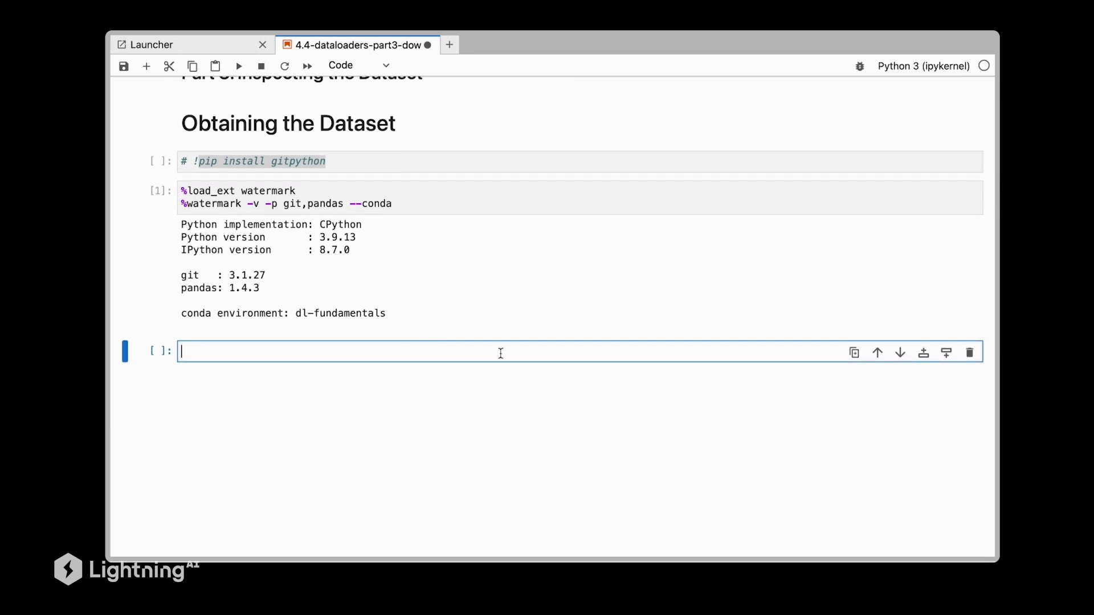
- Paste and run code cloning rasbt/mnist-pngs when the mnist-pngs folder is missing, then show the file browser
text(import os from git import Repo  if not os.path.exists("mnist-pngs"):     Repo.clone_from("https://github.com/rasbt/mnist-pngs", "mnist-pngs"))
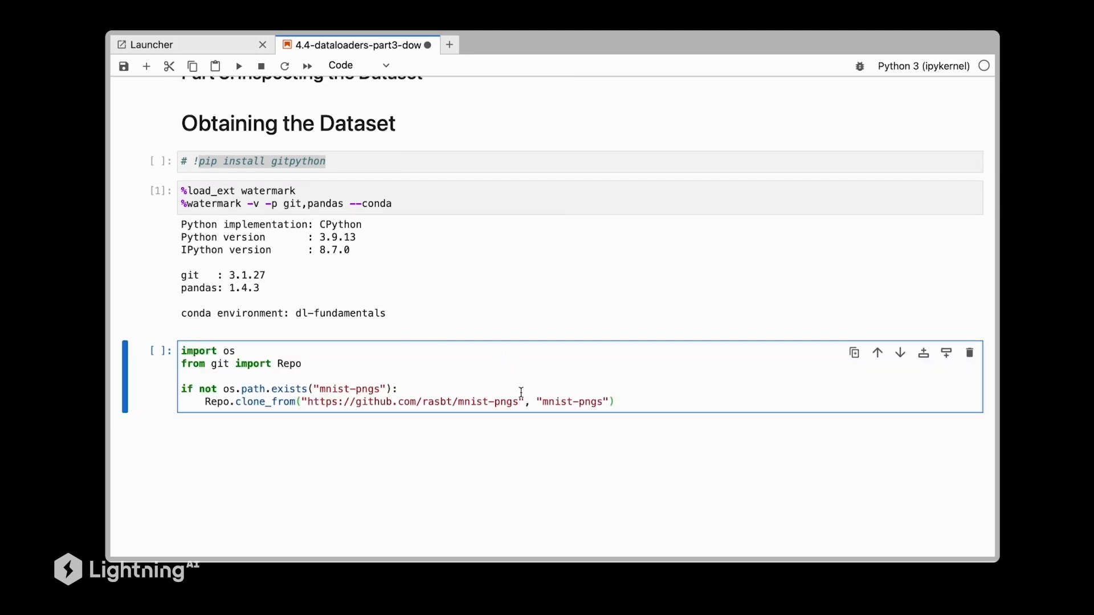
drag(519, 401, 455, 401)
click(321, 389)
drag(316, 389, 384, 388)
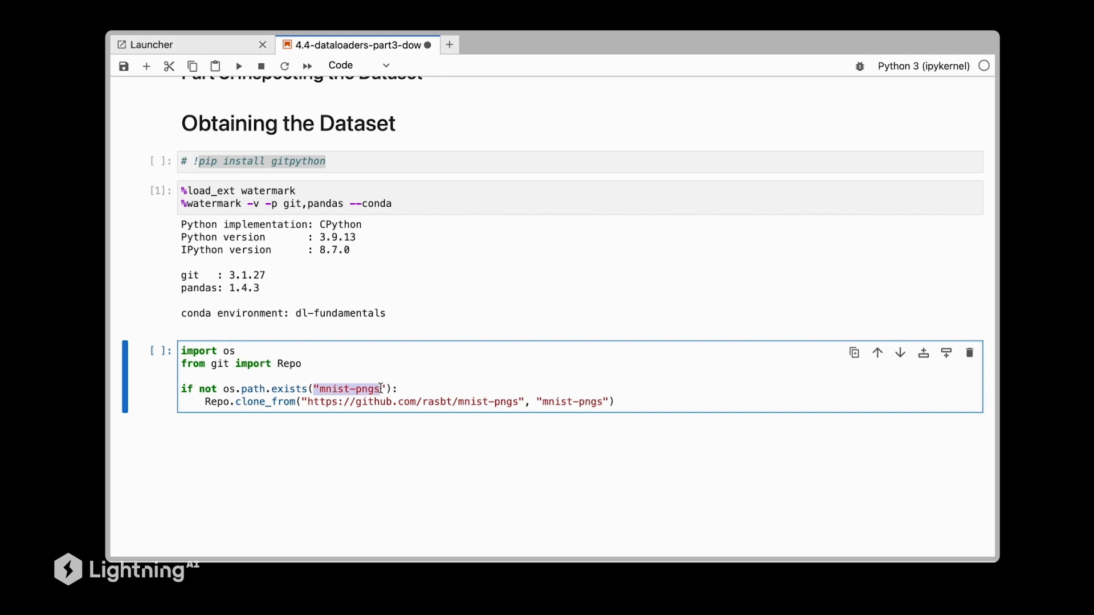
key(shift+Return)
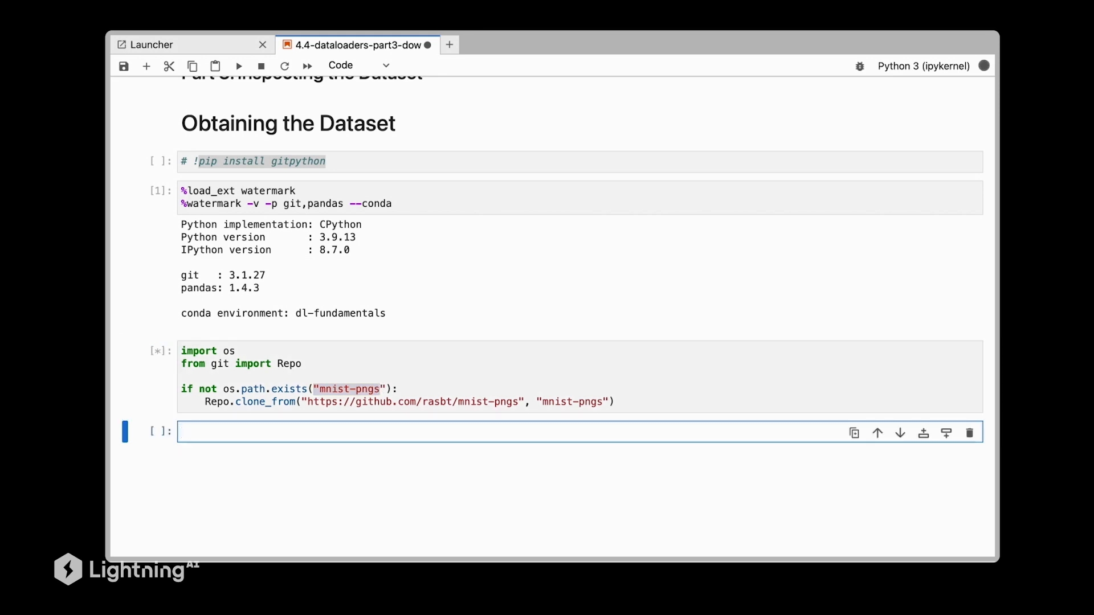
click(402, 359)
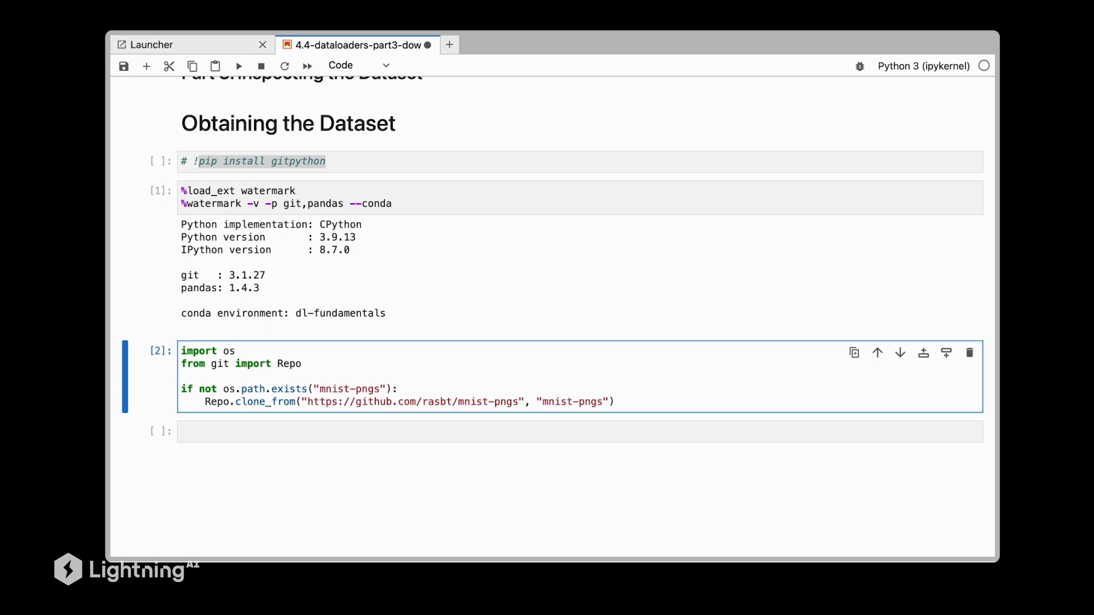
key(ctrl+b)
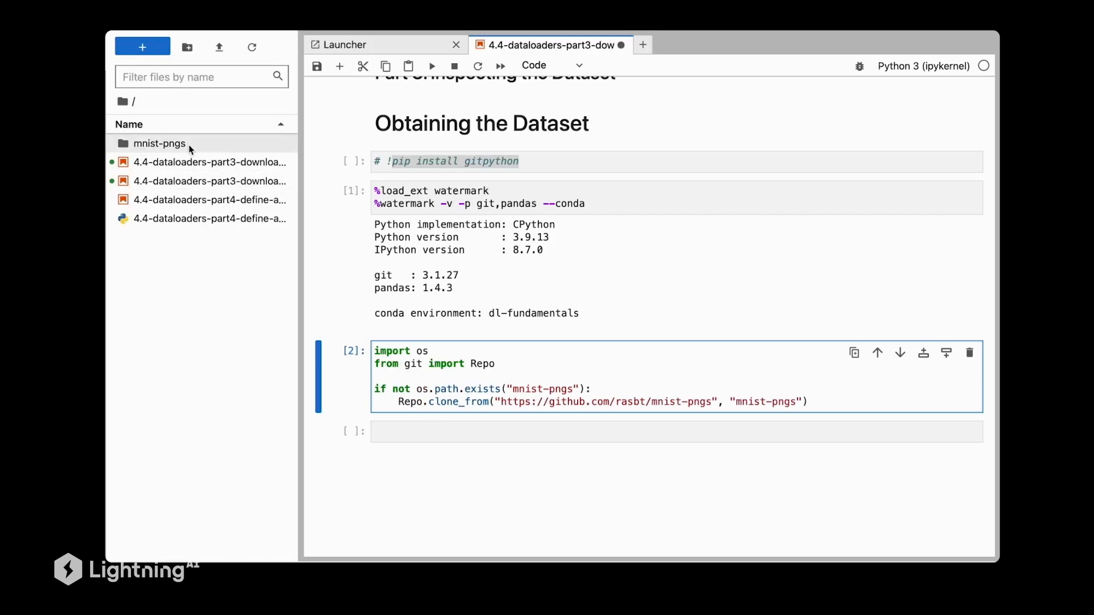
click(175, 144)
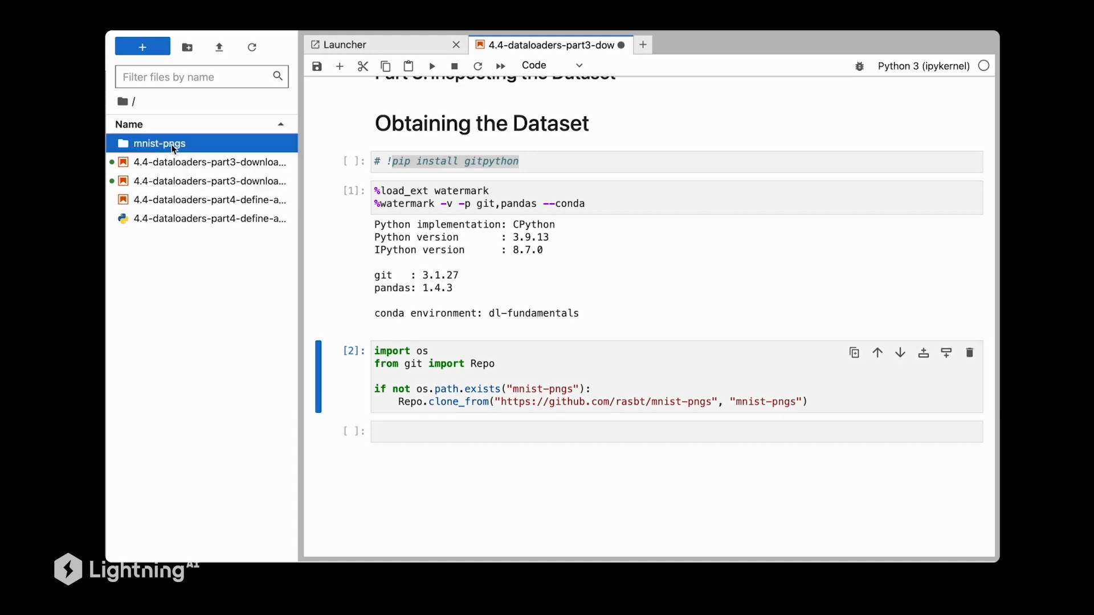
double_click(163, 145)
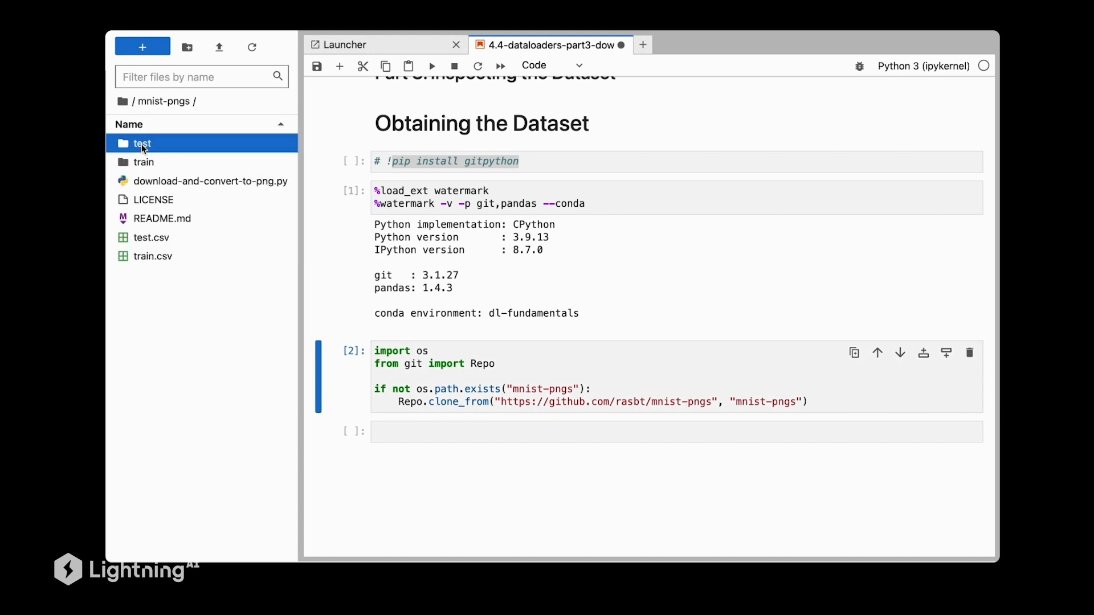
click(146, 165)
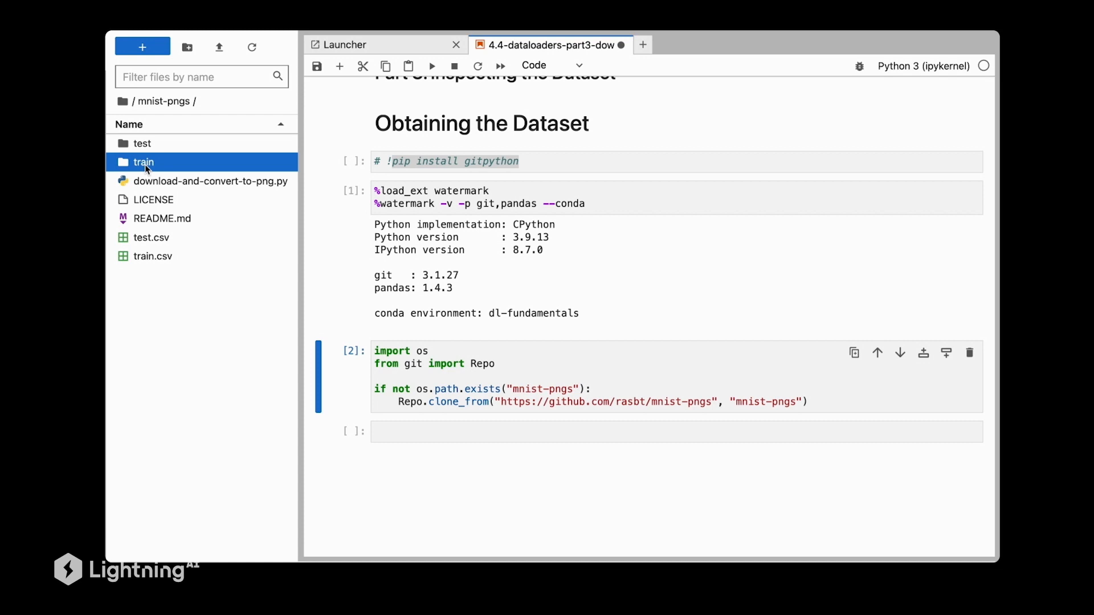
double_click(144, 165)
click(141, 144)
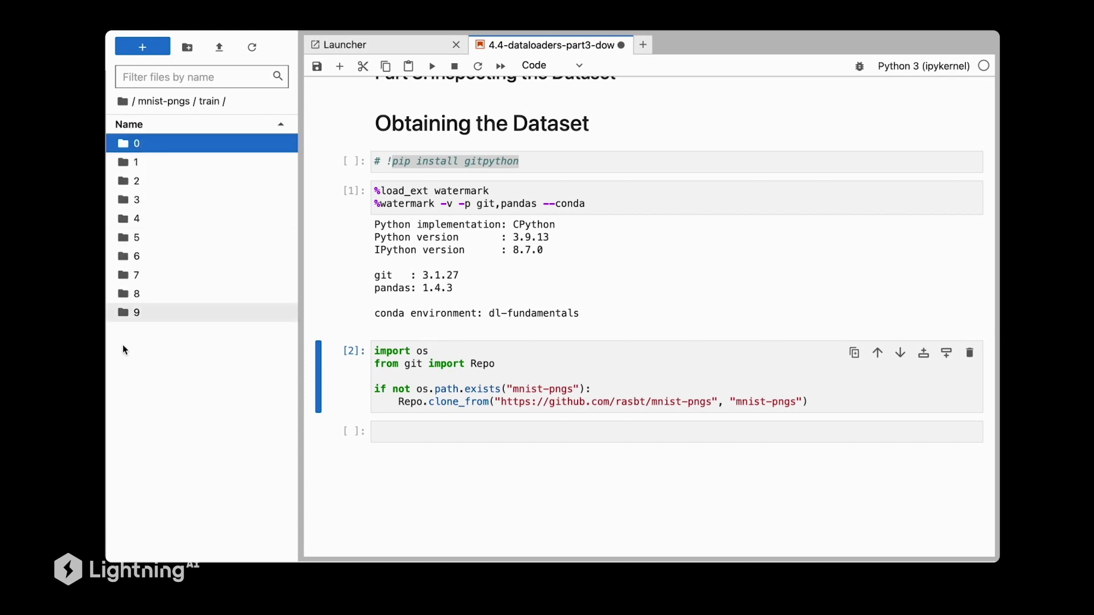
shift+click(143, 297)
shift+click(143, 312)
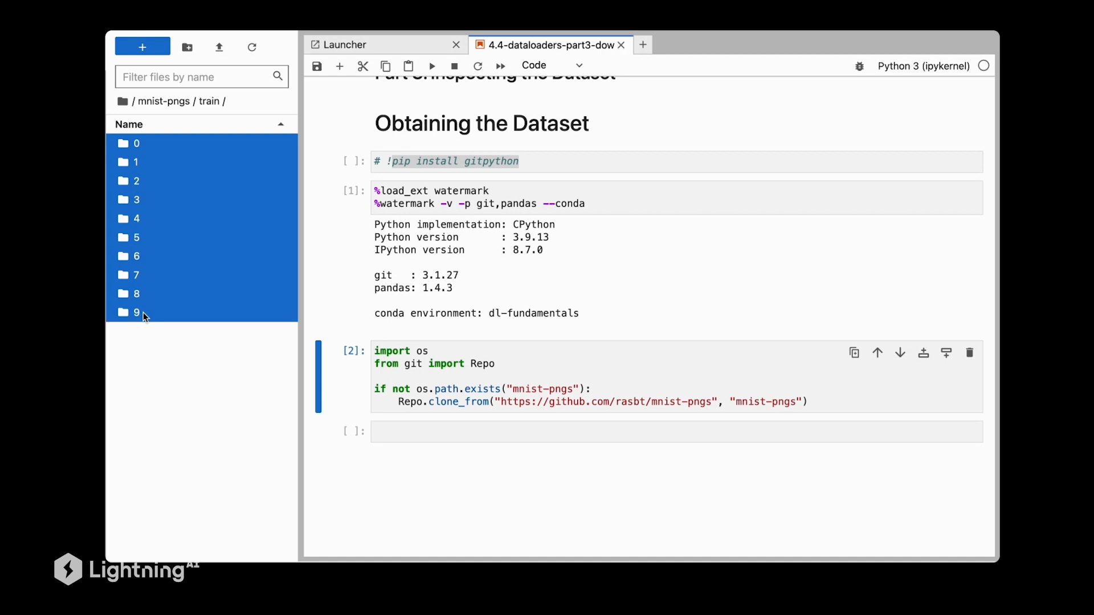
click(150, 145)
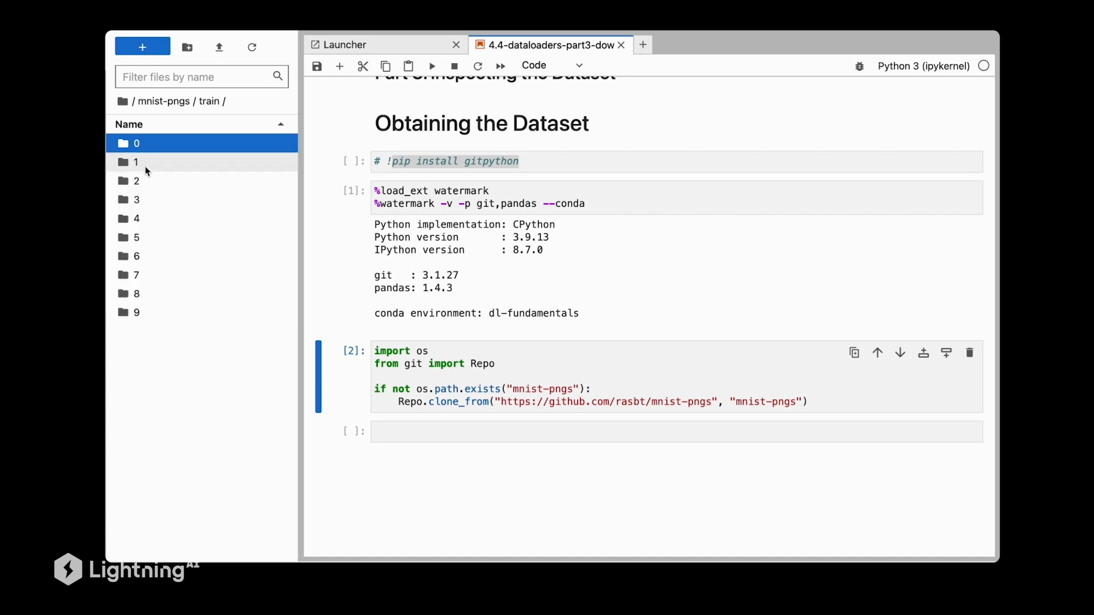
click(145, 163)
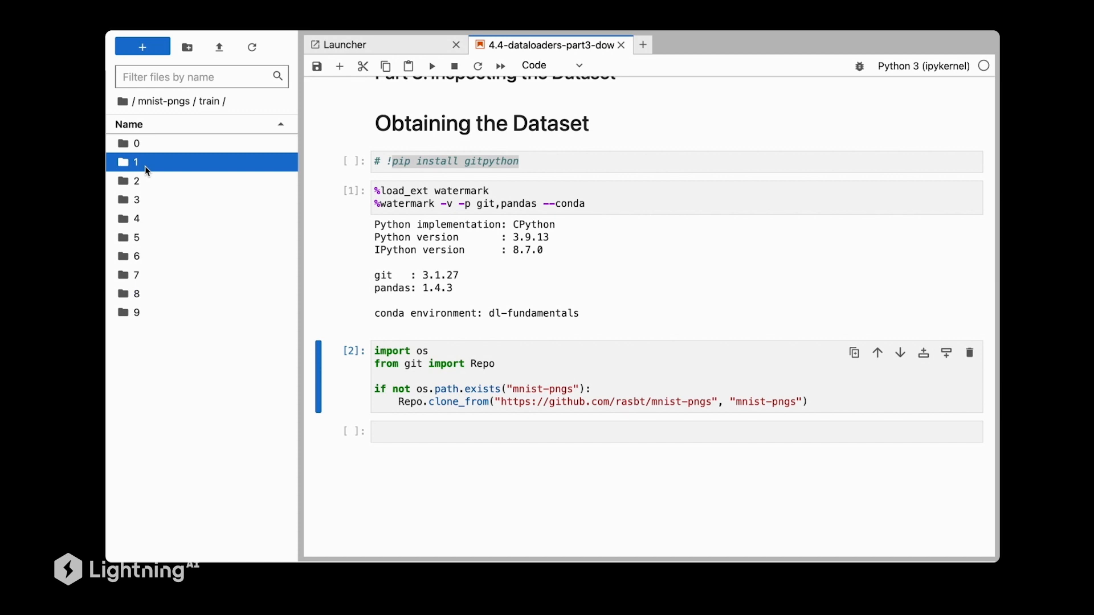
click(164, 102)
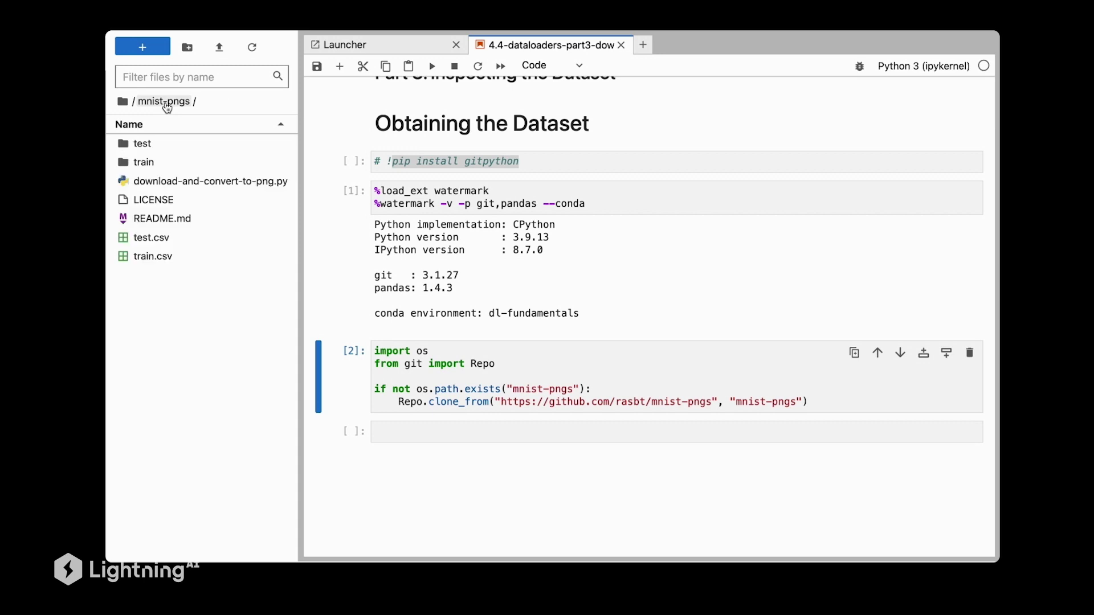
click(152, 235)
shift+click(168, 256)
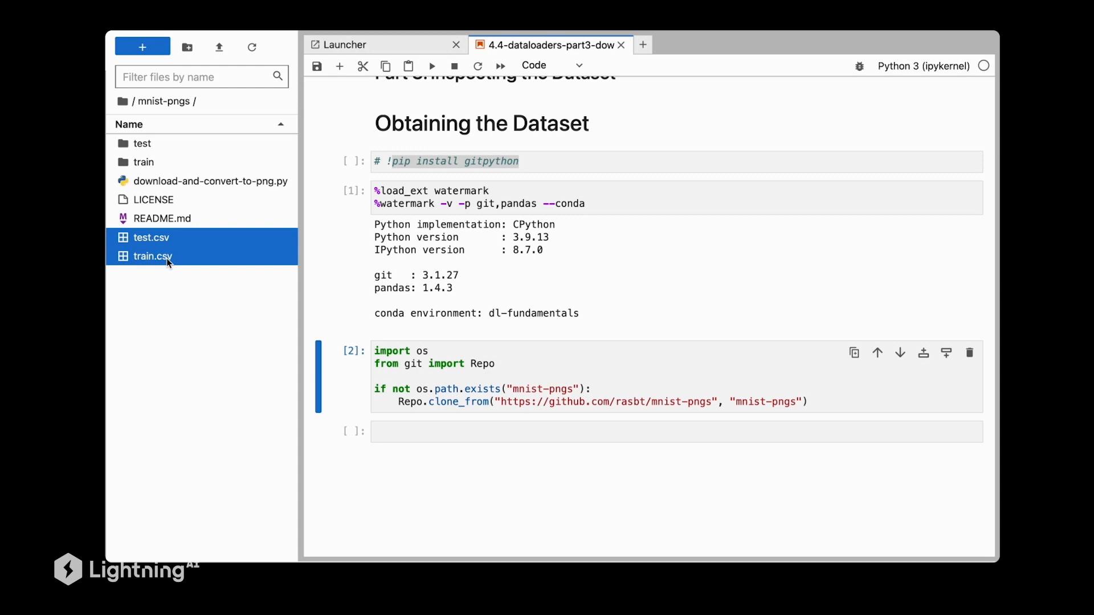
- Hide the file browser and render a Markdown heading for the CSV section
key(ctrl+b)
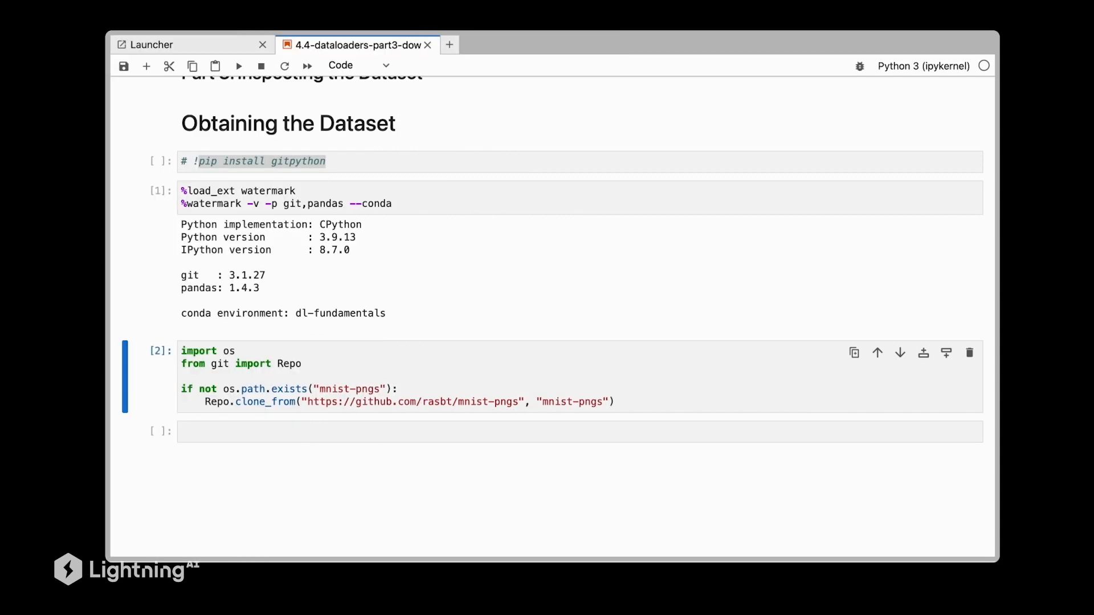
click(547, 431)
click(380, 65)
click(347, 79)
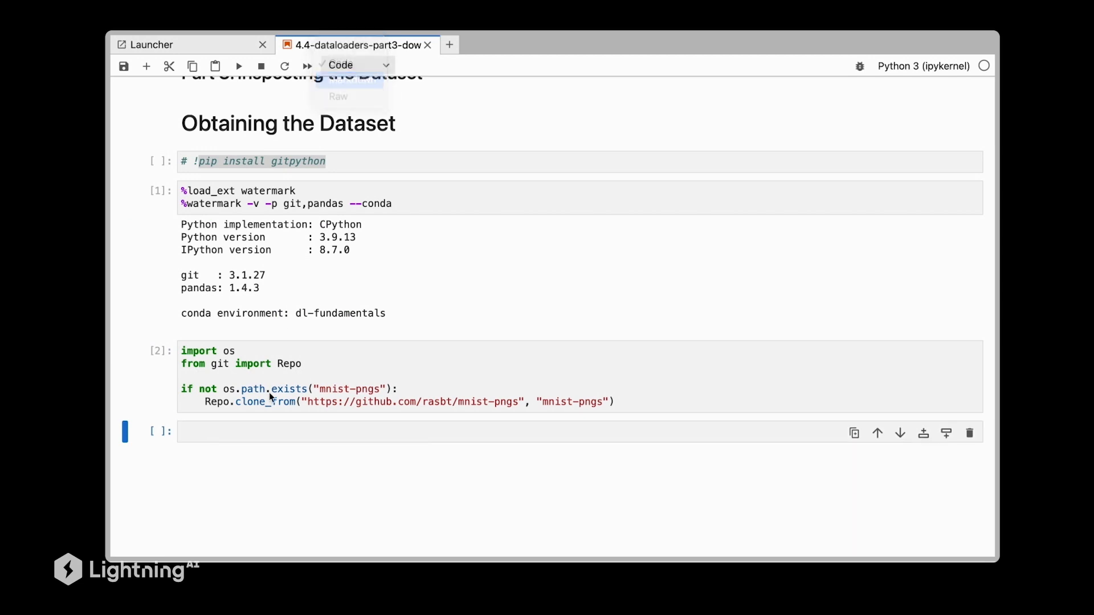
click(547, 431)
text(# C)
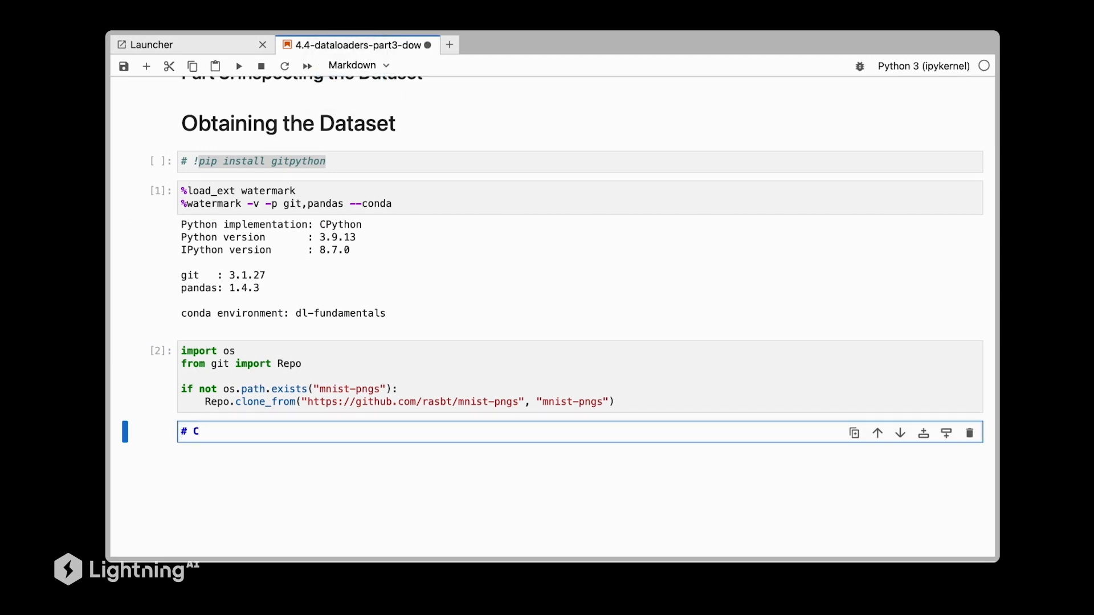
text(SV)
key(shift+Return)
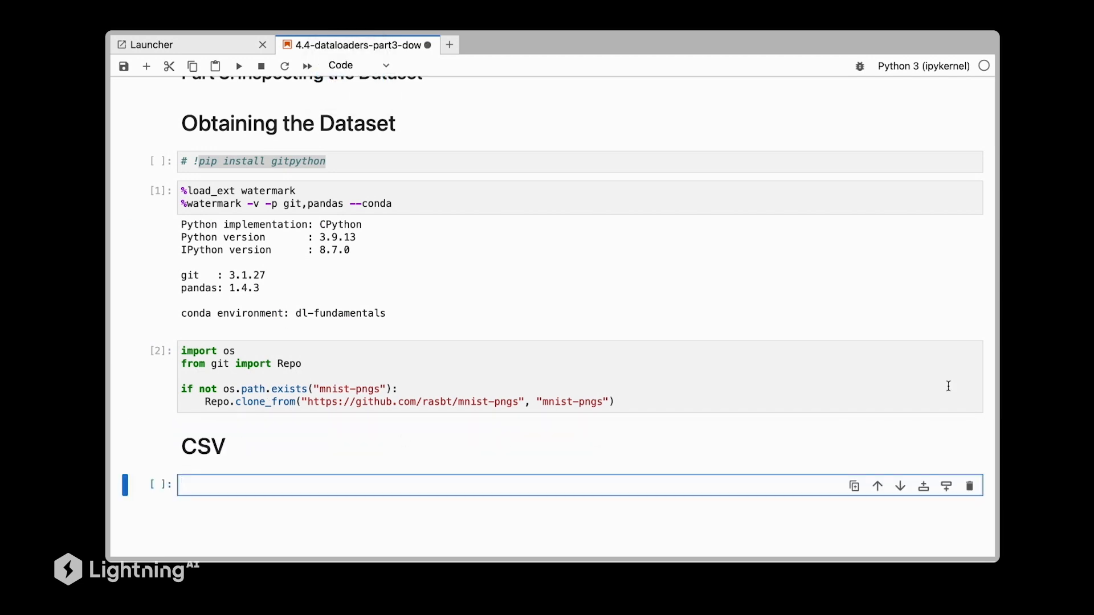
scroll(953, 384, down, 1)
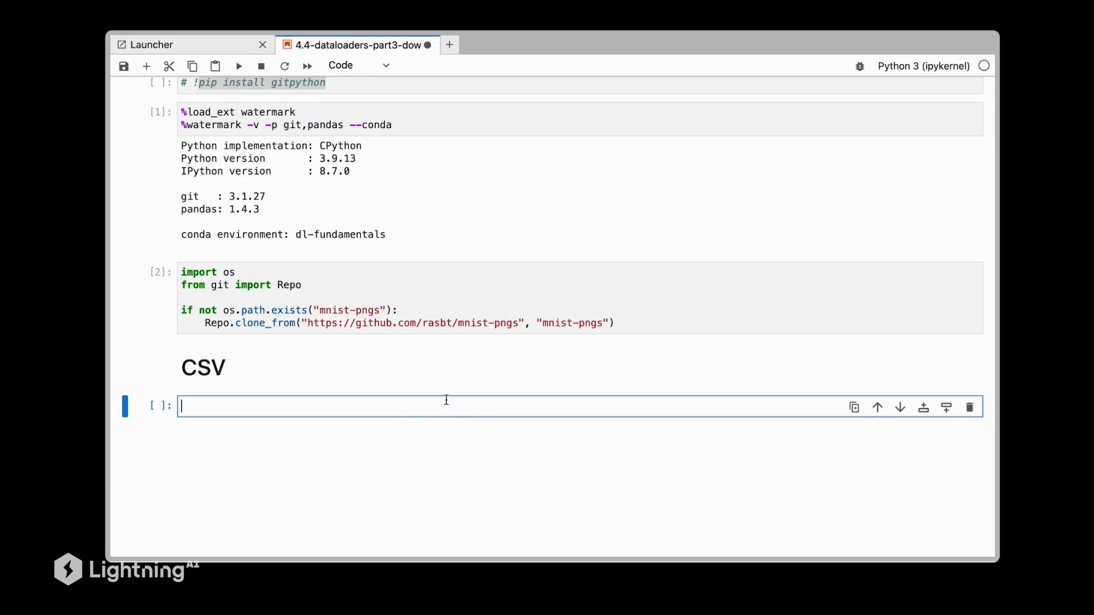
- Load mnist-pngs/train.csv into df_train and preview its first five rows with head()
text(import pandas as pd  df_train = pd.read_csv('mnist-pngs/train.csv') df_train.head())
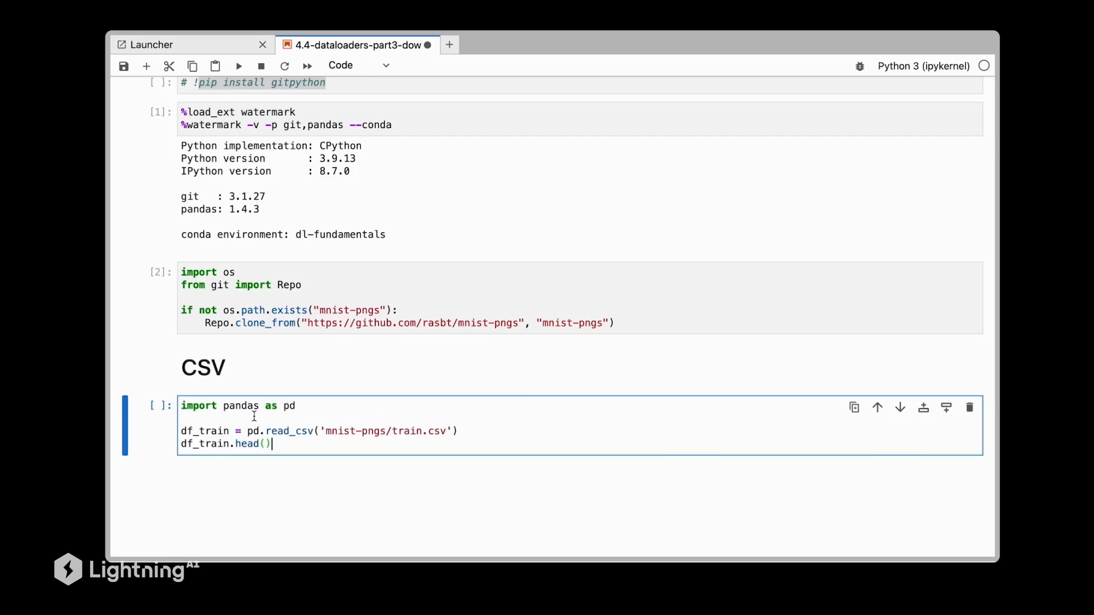
drag(260, 431, 316, 432)
scroll(317, 431, down, 1)
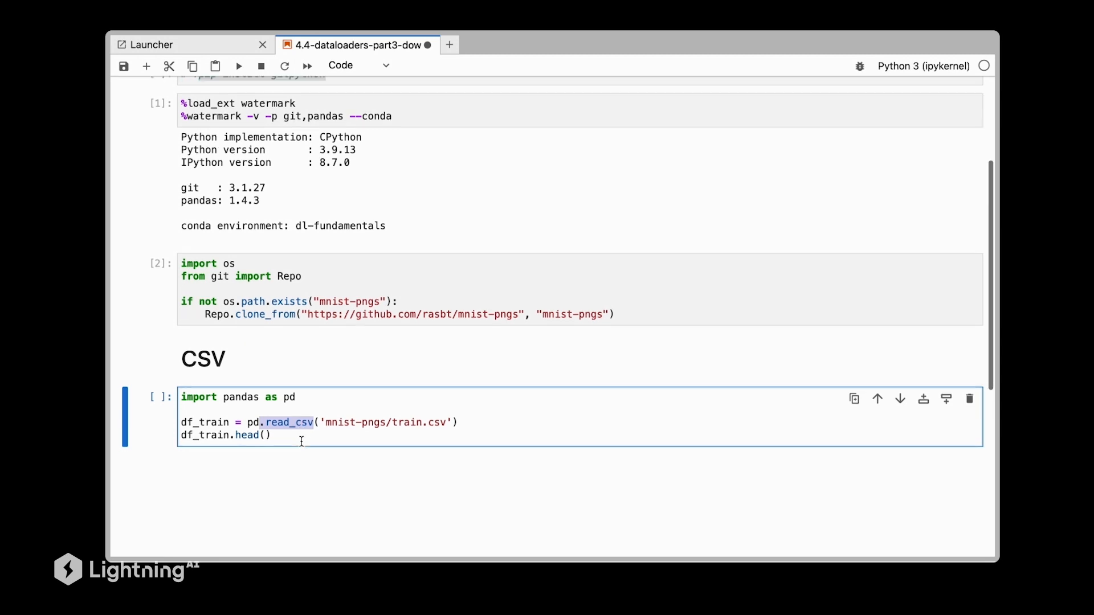
drag(272, 418, 178, 419)
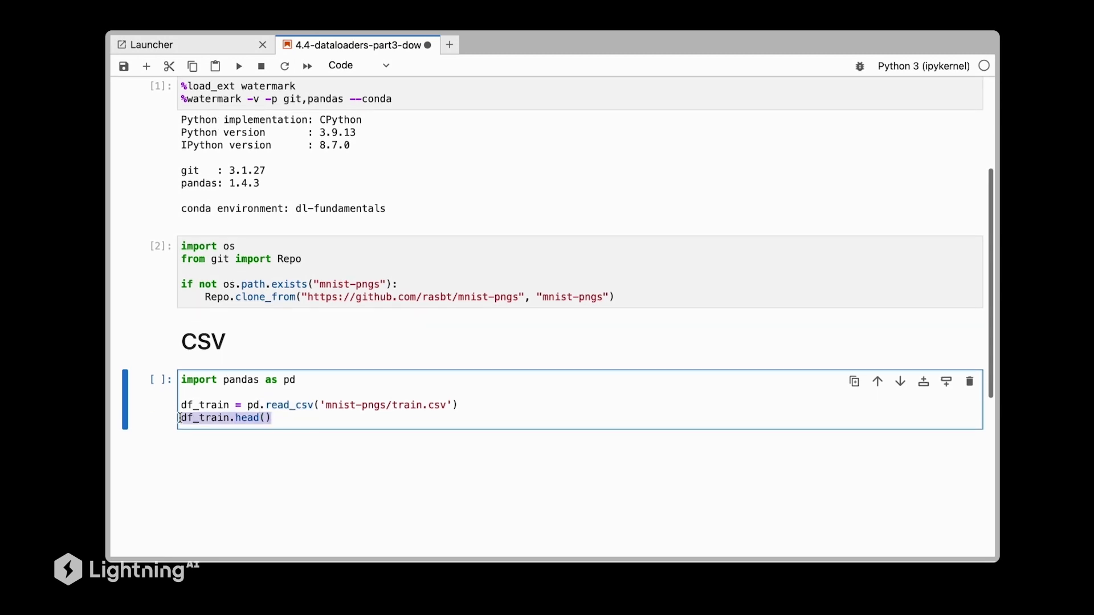
click(260, 417)
key(shift+Return)
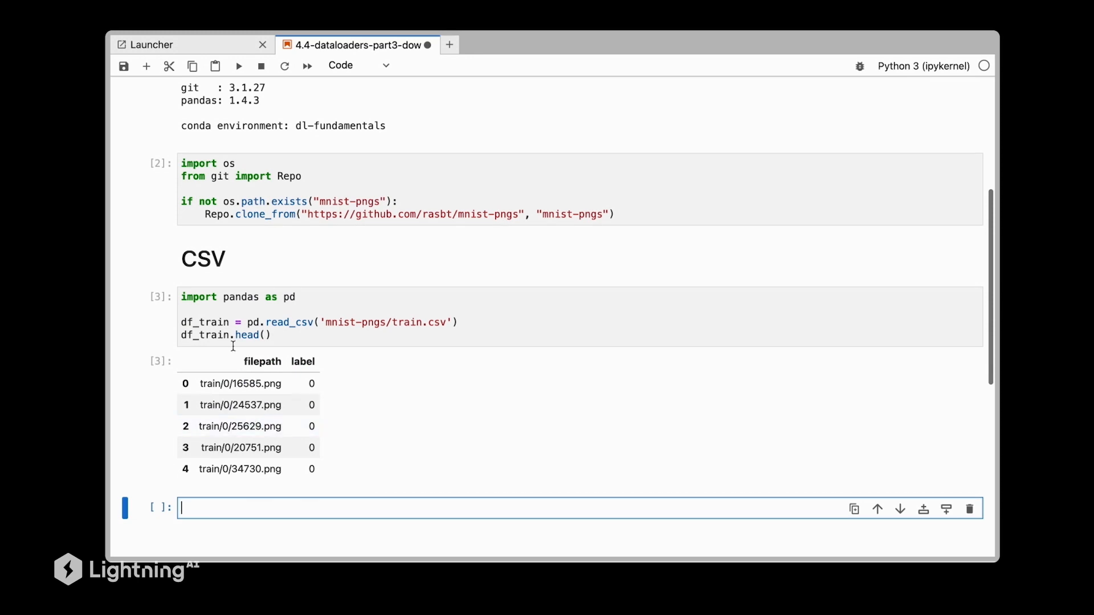
drag(228, 335, 275, 336)
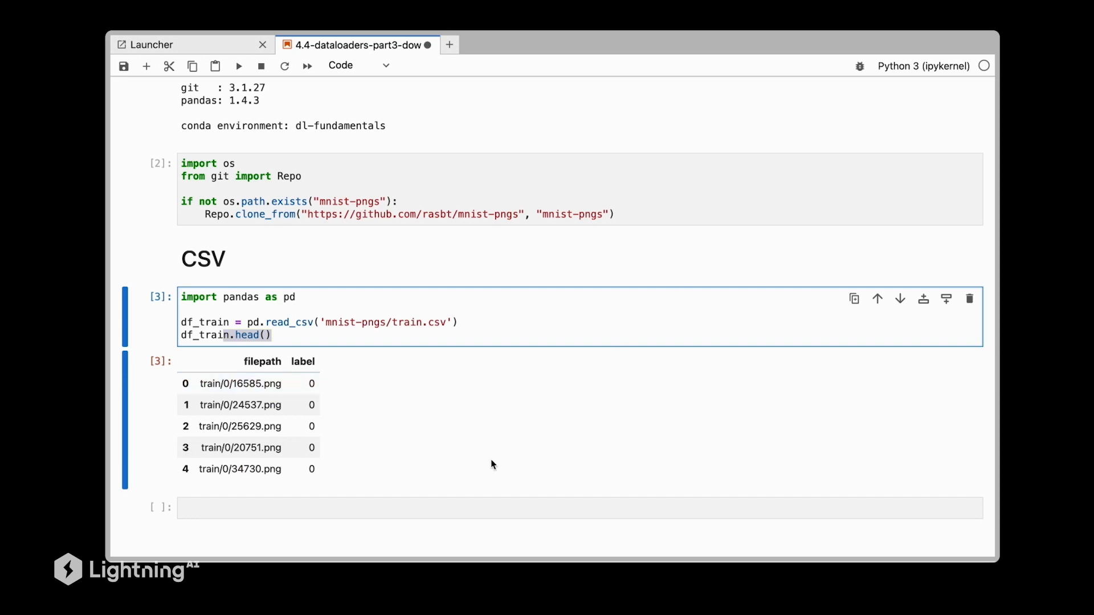
- Load mnist-pngs/test.csv into df_test and preview its first rows
click(441, 511)
text(df_test = pd.read_csv('mnist-pngs/test.csv') df_test.head())
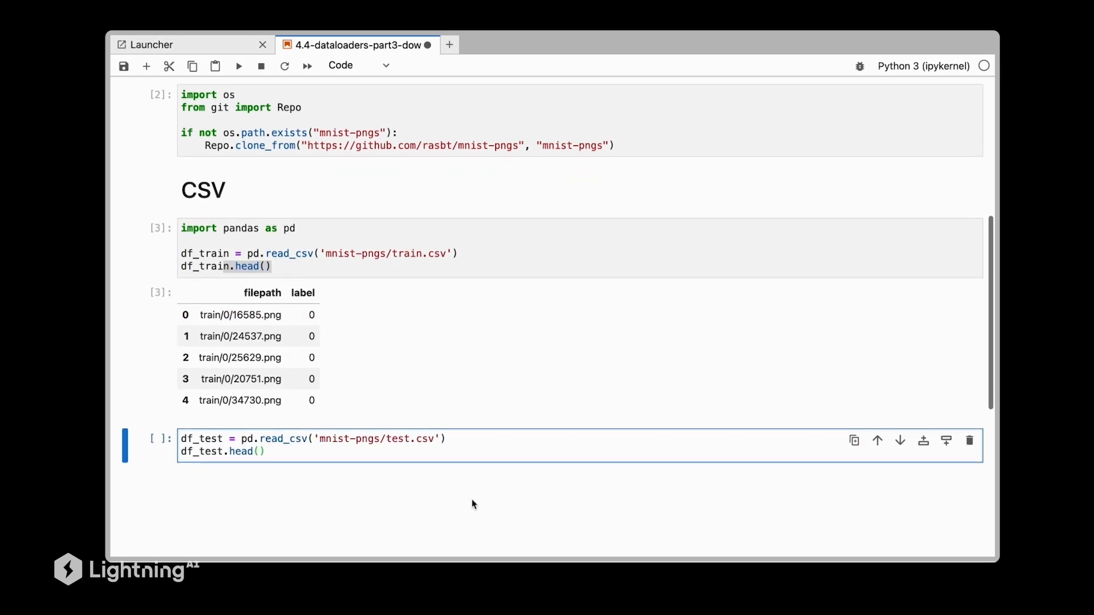
drag(387, 439, 442, 439)
key(shift+Return)
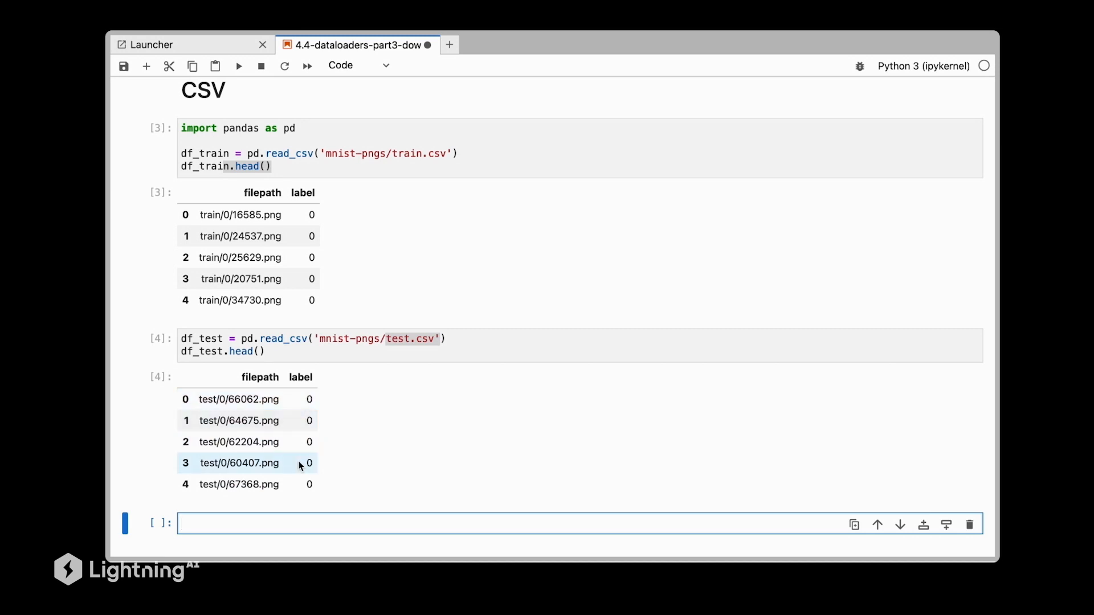
- Change head() to tail() to show test rows 9995–9999, then save the notebook
double_click(239, 350)
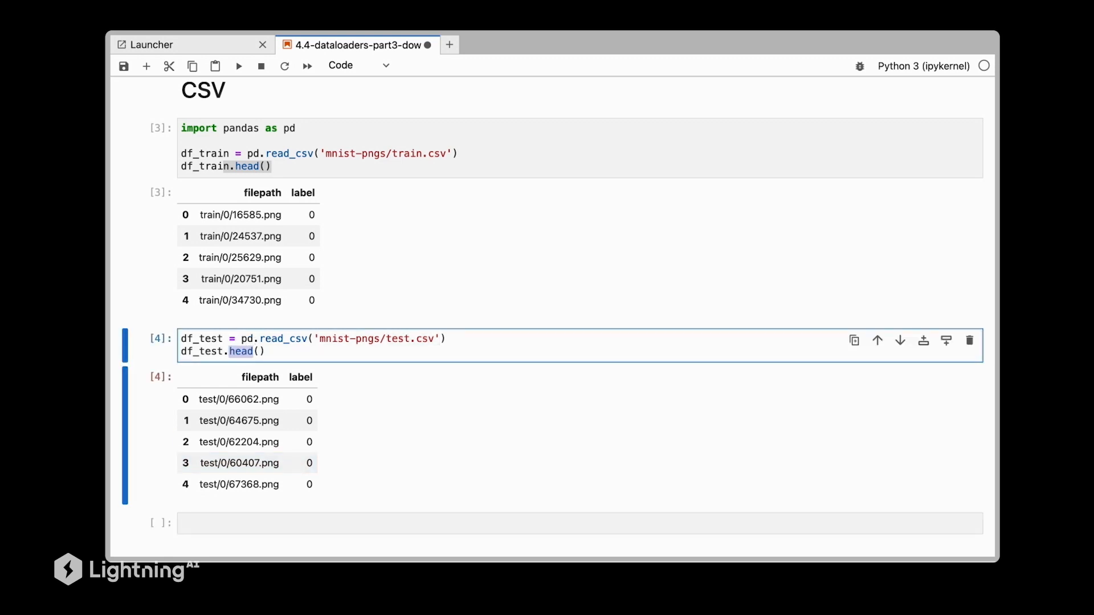
text(tail)
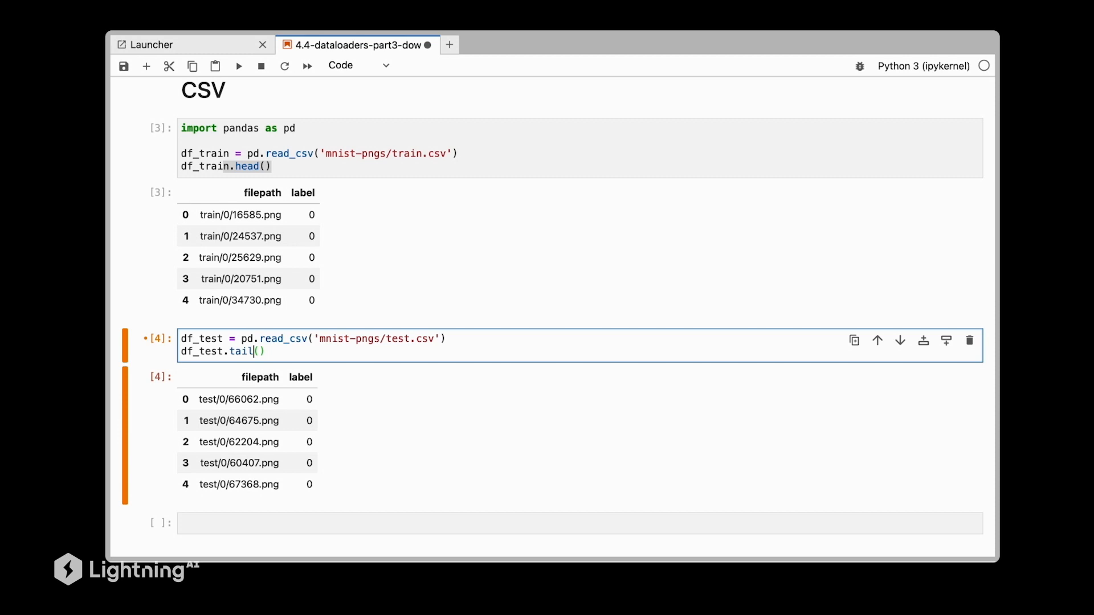
key(shift+Return)
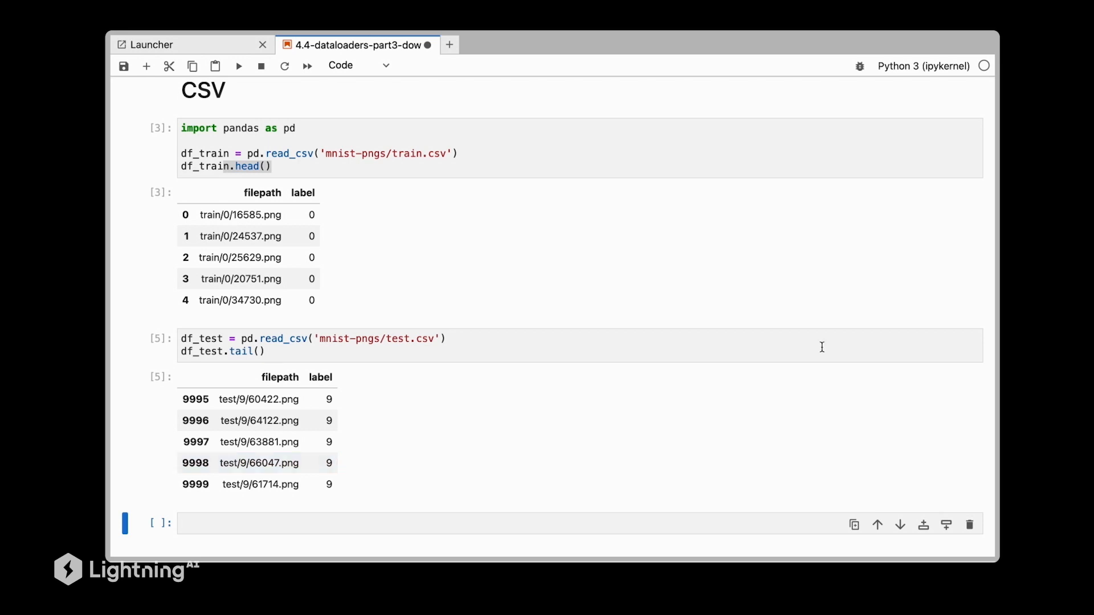
scroll(587, 346, down, 2)
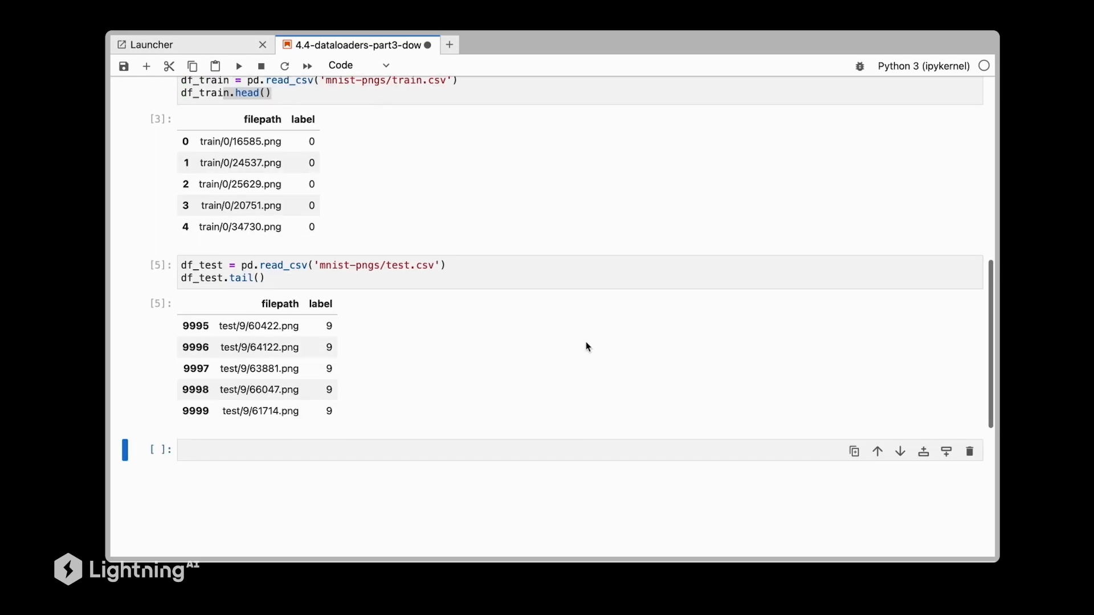
scroll(588, 346, down, 1)
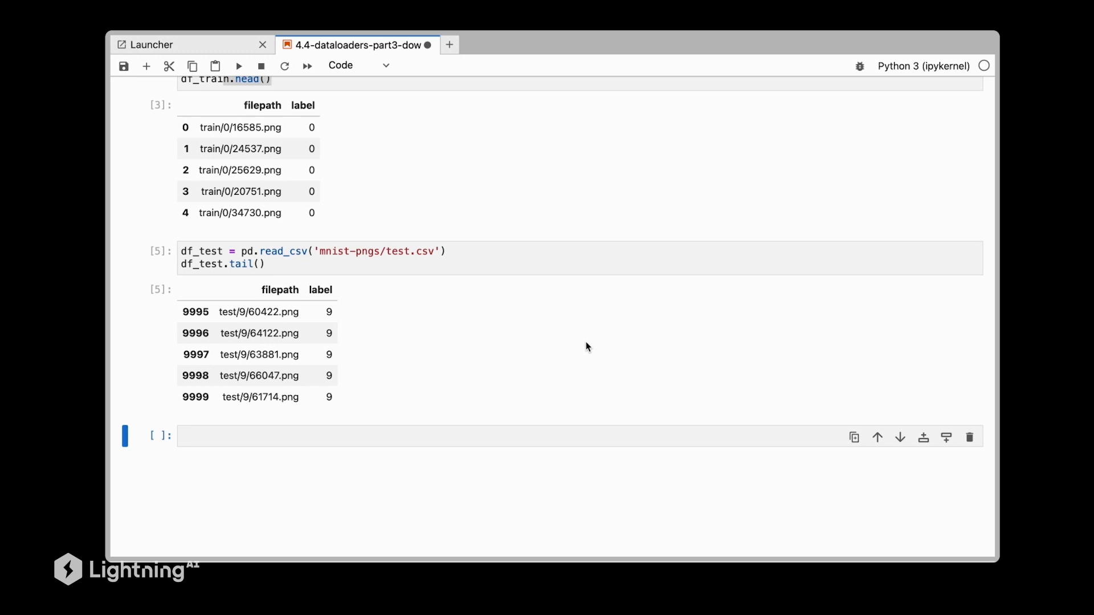
key(ctrl+s)
click(266, 263)
drag(266, 264, 205, 244)
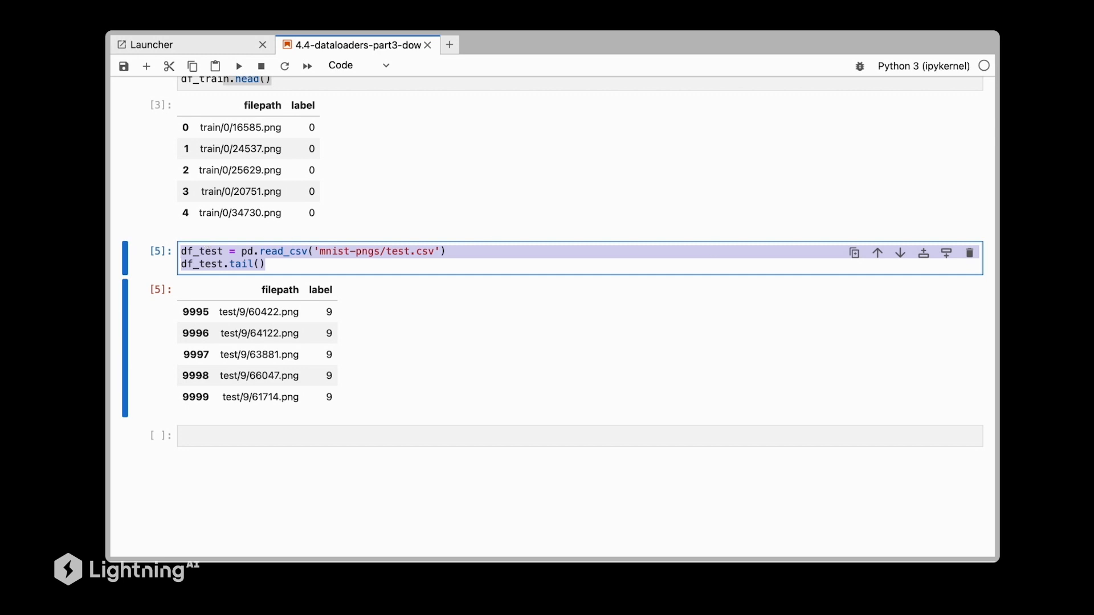
scroll(662, 299, down, 1)
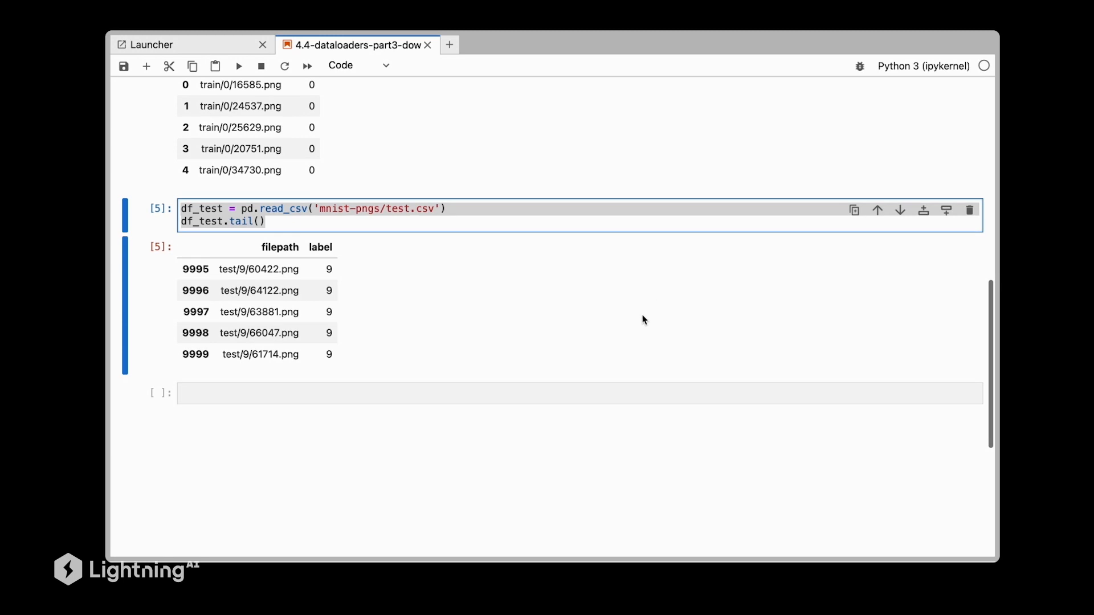
- Paste the split code using sample(frac=1, random_state=123), a 0.9 split point and to_csv for new_train/new_val
click(600, 395)
text(df_train = pd.read_csv('mnist-pngs/train.csv') df_train = df_train.sample(frac=1, random_state=123)  loc = round(df_train.shape[0]*0.9) df_new_train = df_train.iloc[:loc] df_new_val = df_train.iloc[loc:]  df_new_train.to_csv('mnist-pngs/new_train.csv', index=None) df_new_val.to_csv('mnist-pngs/new_val.csv', index=None))
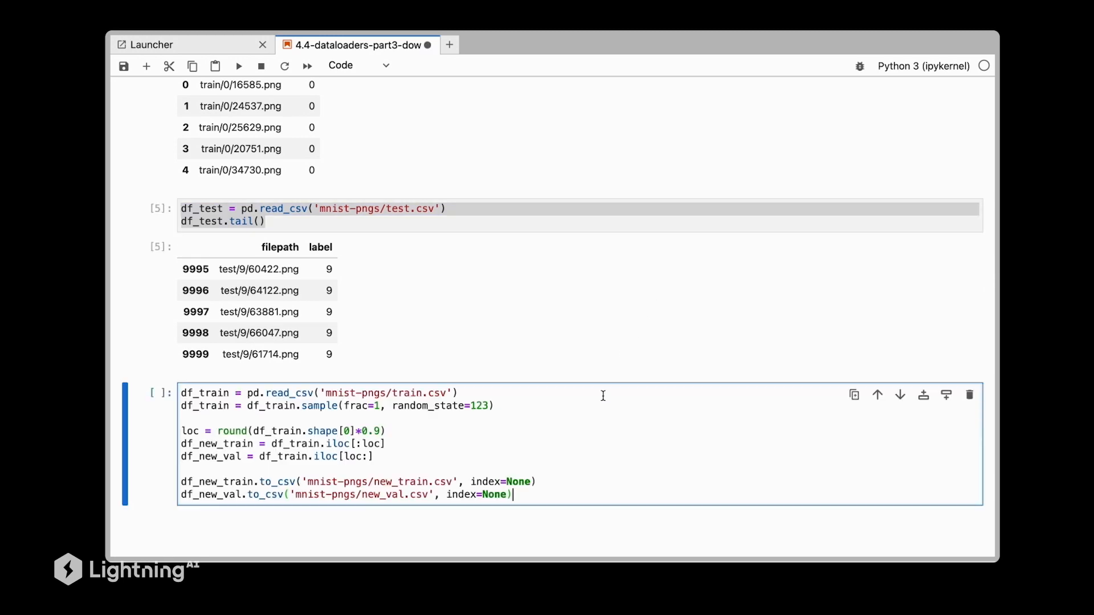
scroll(603, 396, down, 2)
scroll(602, 396, down, 2)
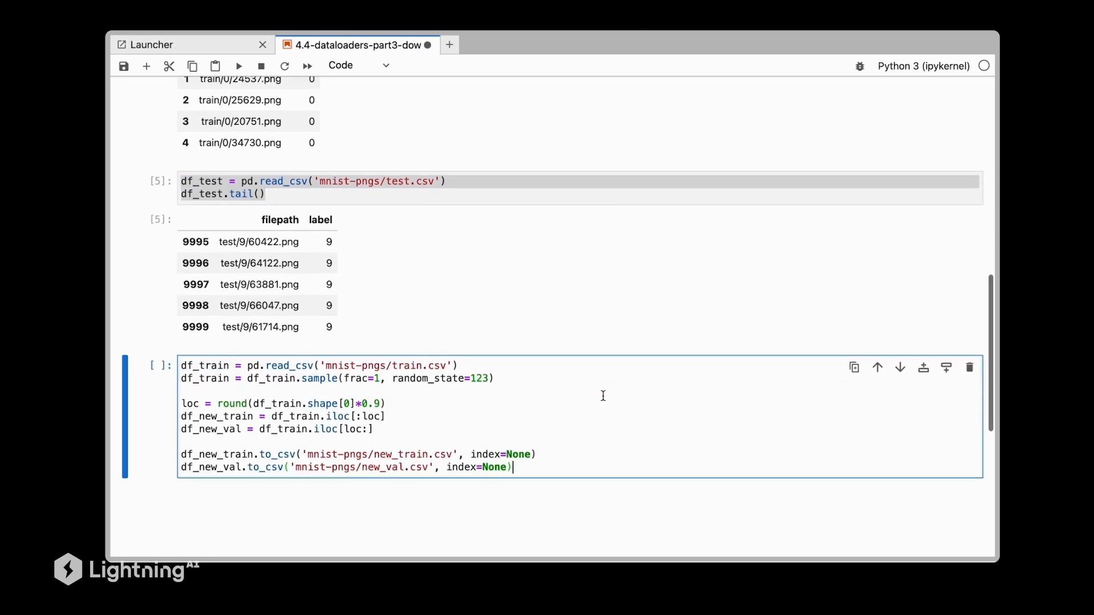
scroll(602, 396, down, 2)
scroll(445, 368, down, 2)
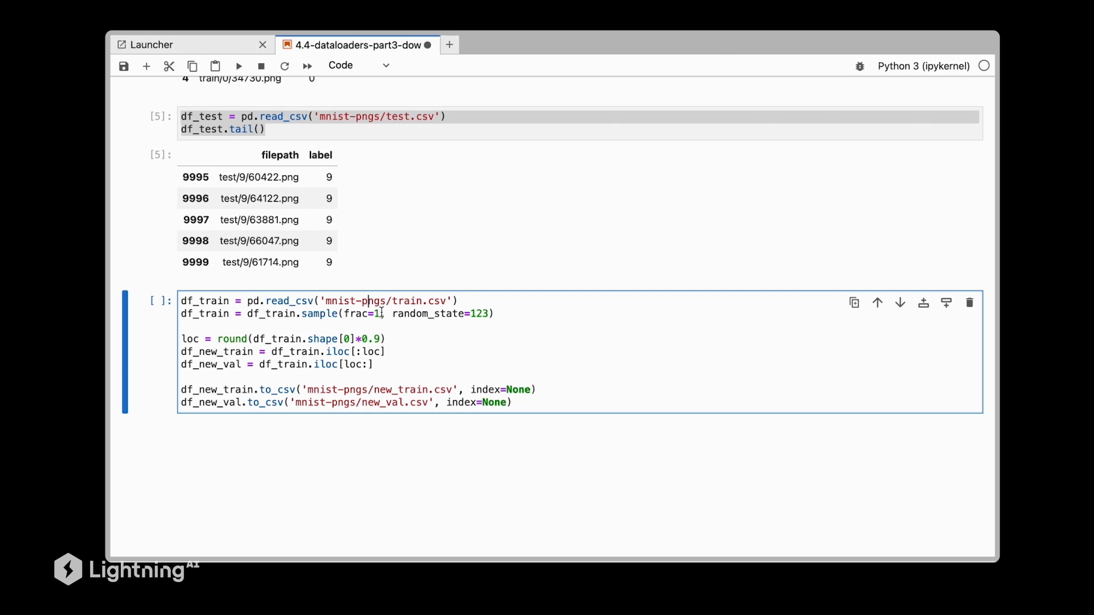
drag(381, 313, 248, 313)
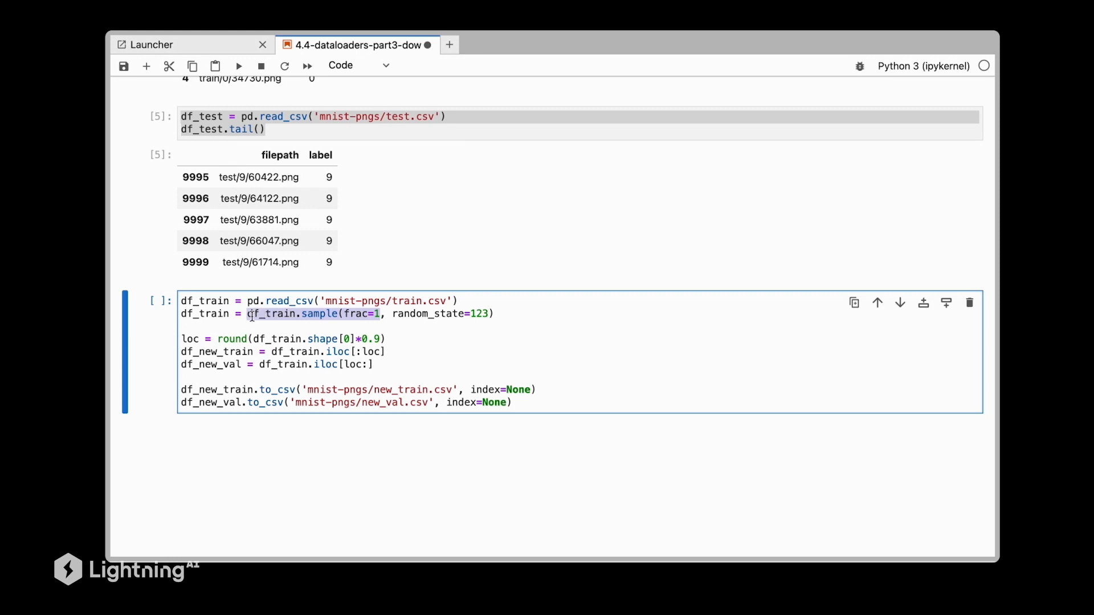
click(251, 314)
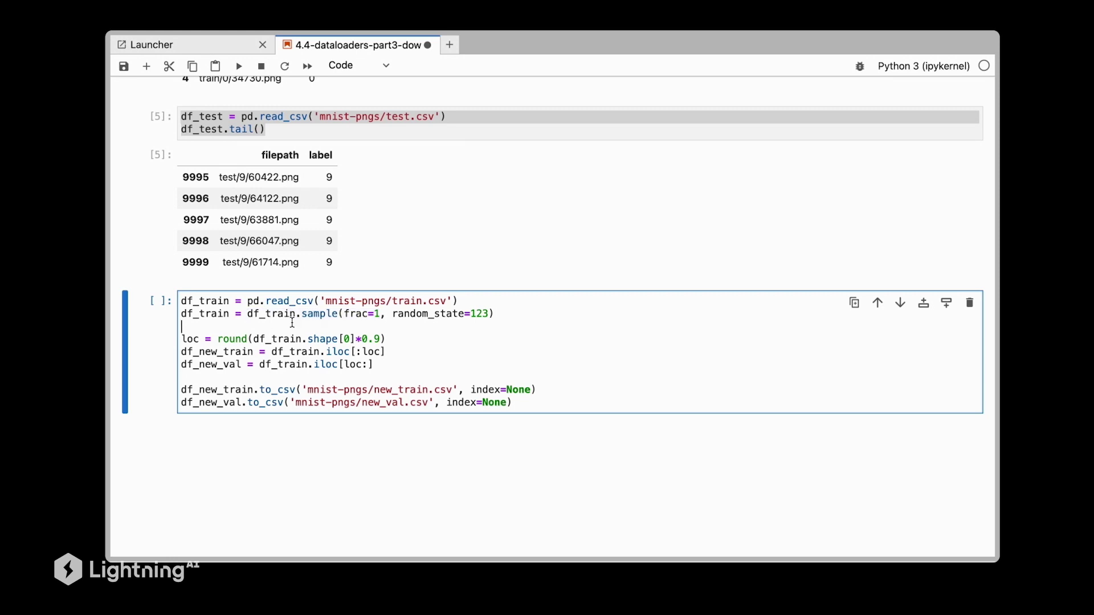
double_click(323, 314)
drag(392, 313, 497, 315)
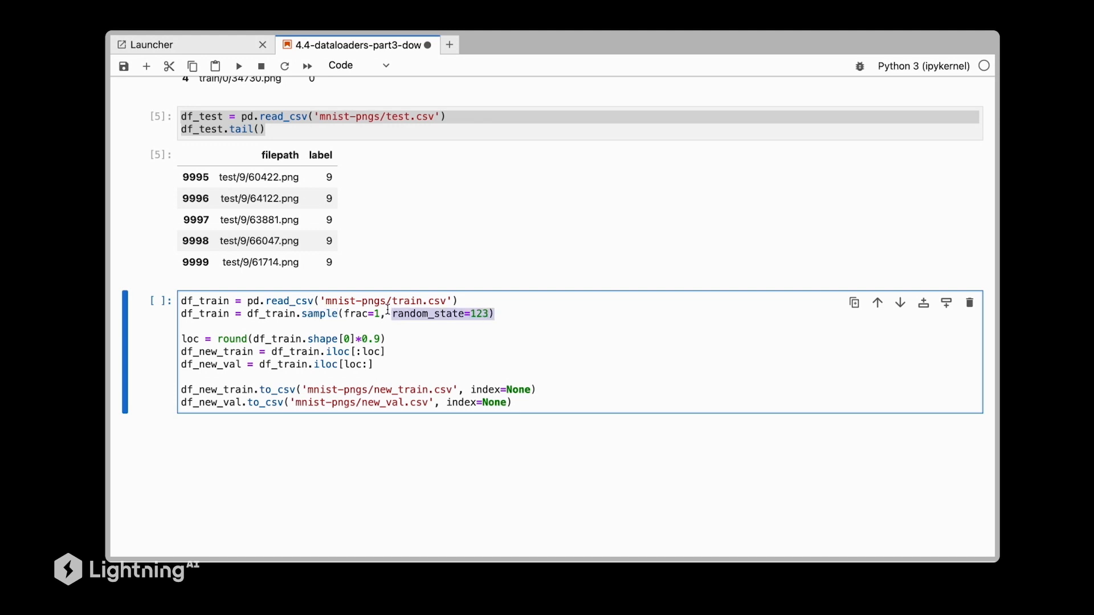
drag(379, 314, 343, 314)
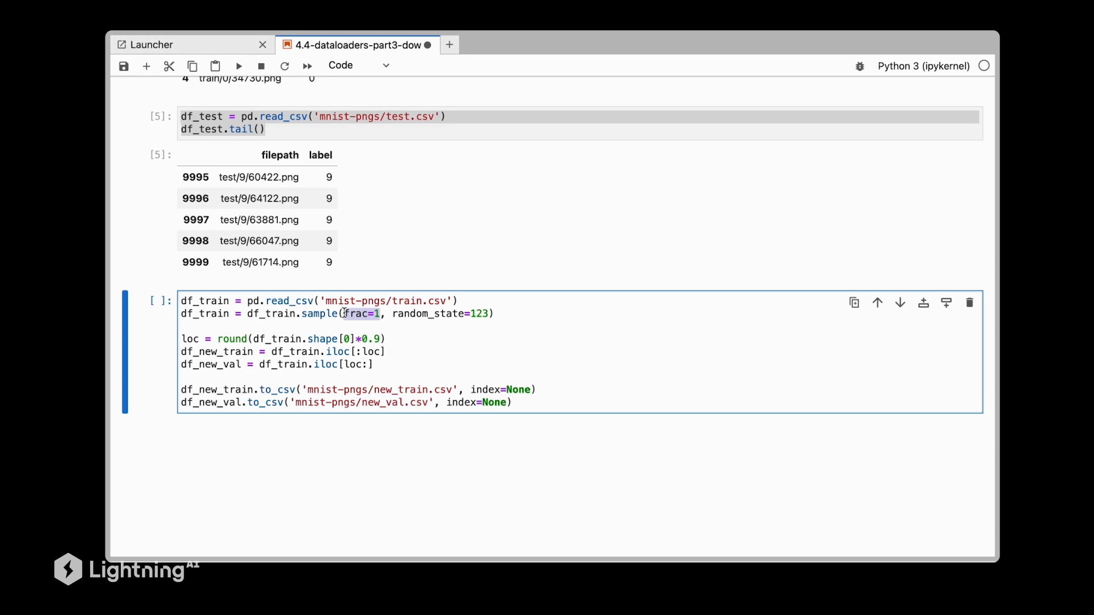
click(376, 314)
drag(496, 314, 246, 312)
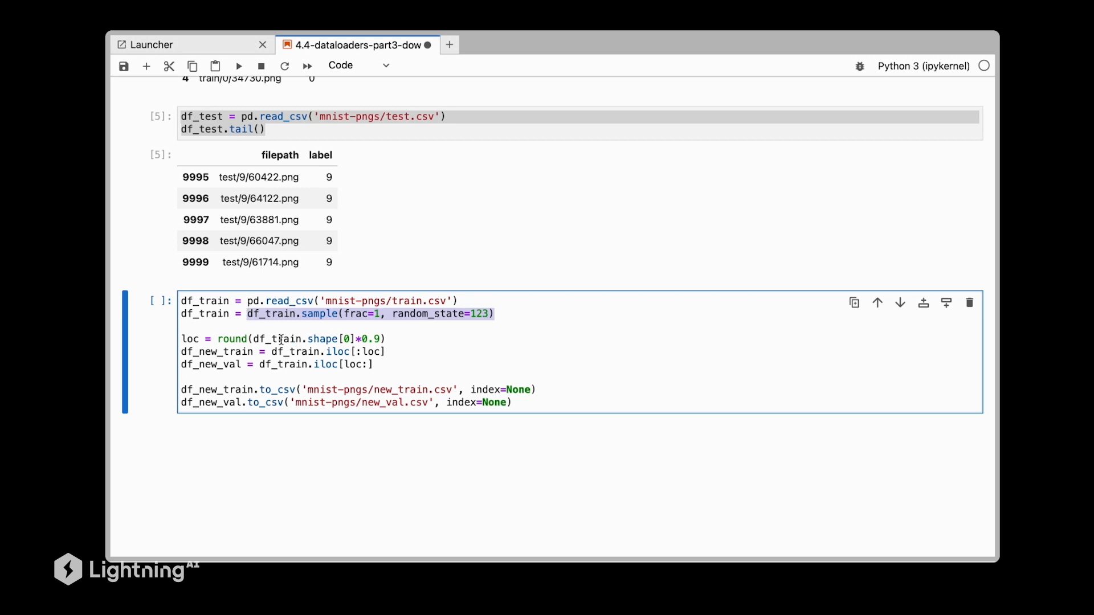
drag(182, 339, 390, 339)
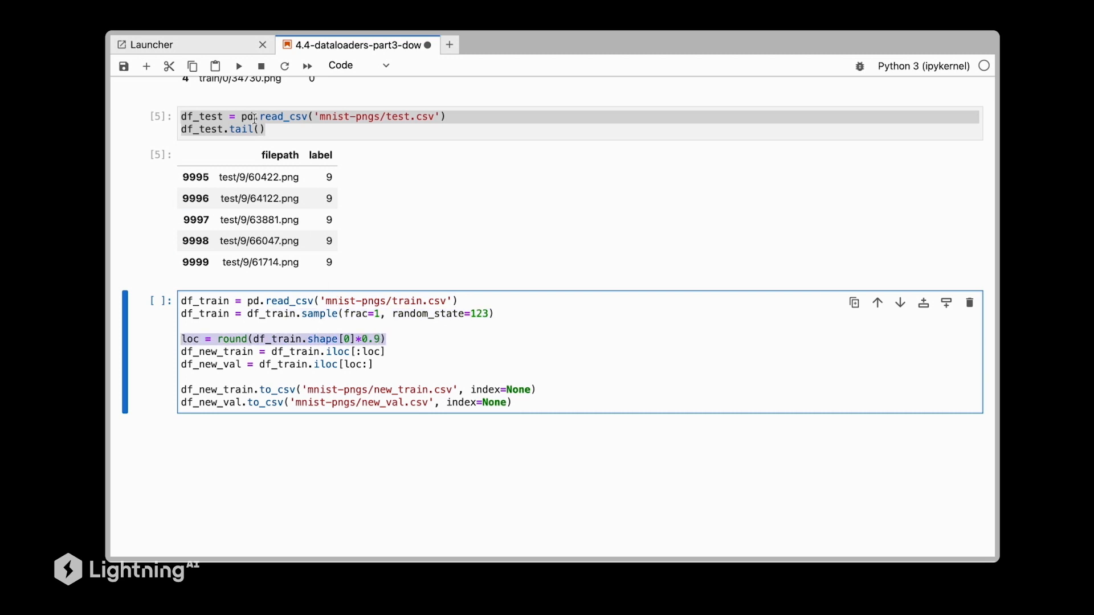
- In a new cell evaluate round(df_train.shape[0]*0.9), showing the split point 54000
click(147, 67)
click(231, 432)
text(loc = round(df_train.shape[0]*0.9))
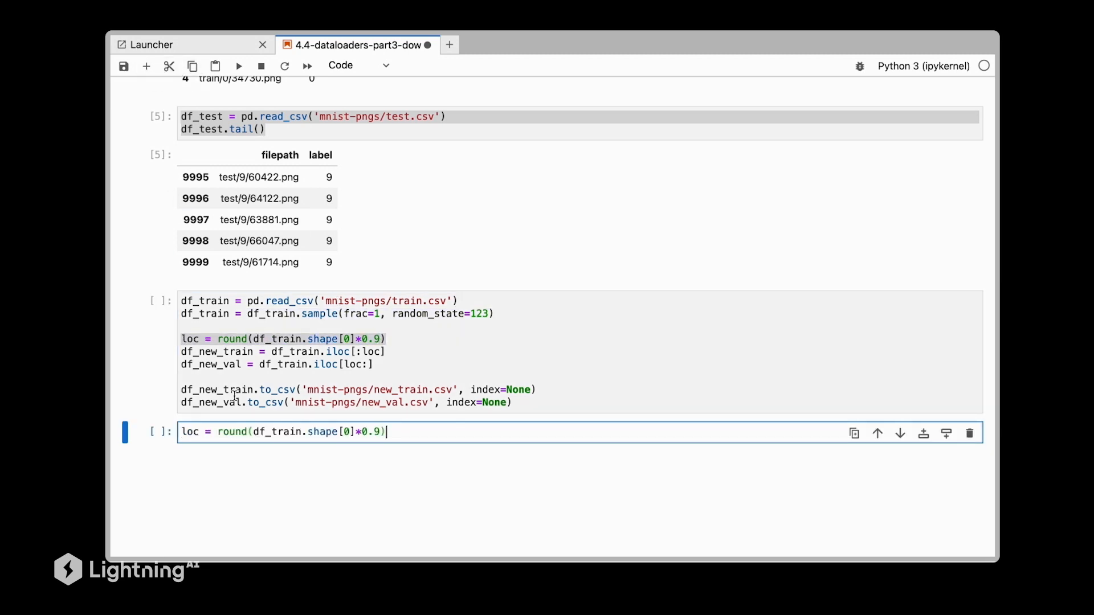
drag(215, 431, 182, 431)
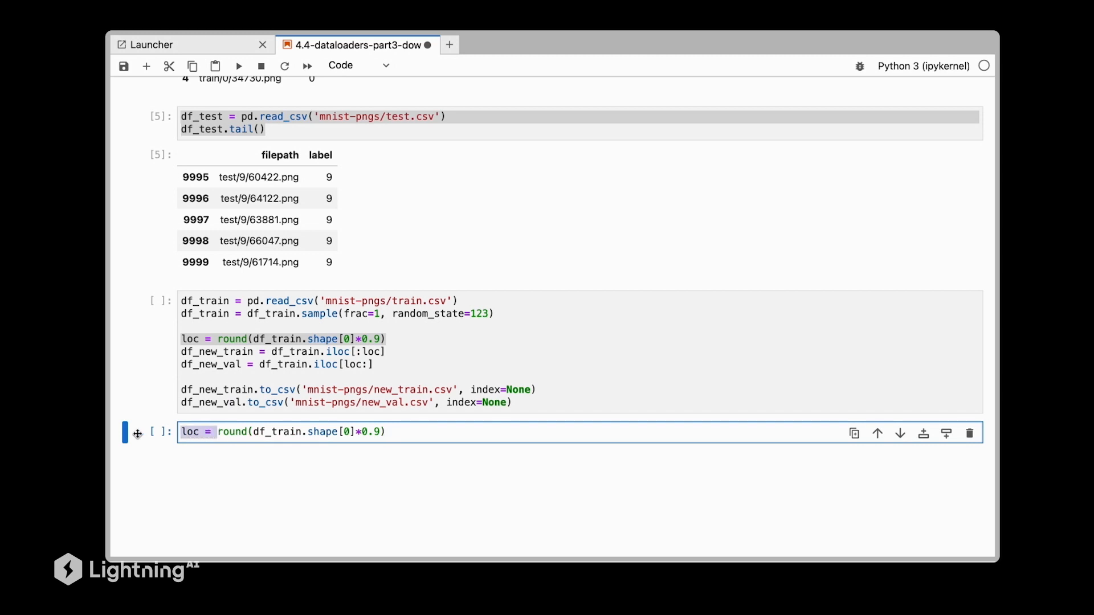
key(BackSpace)
key(shift+Return)
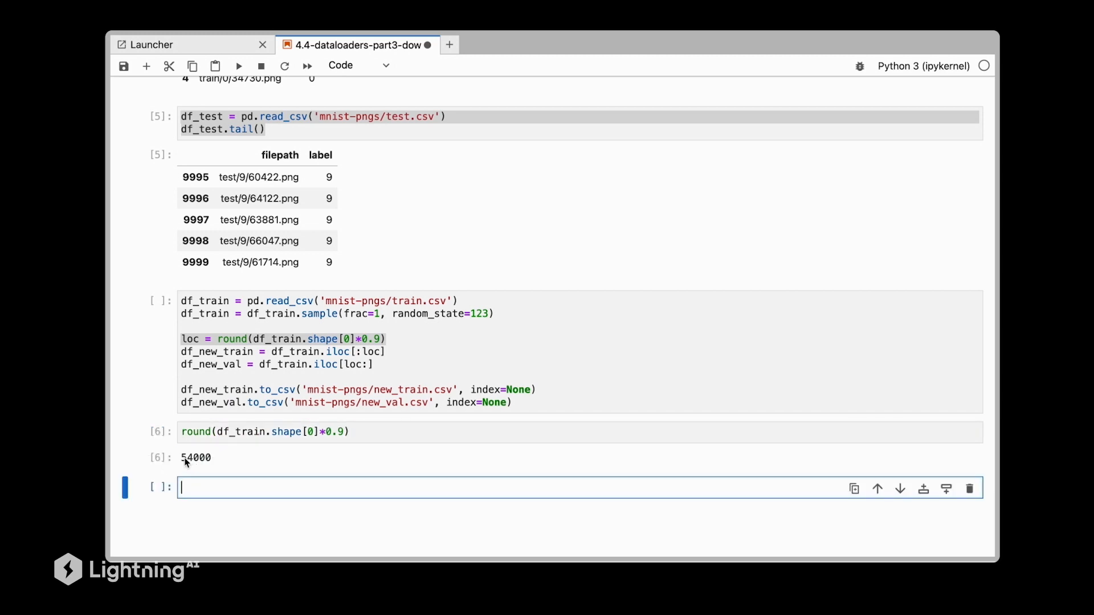
drag(182, 458, 214, 462)
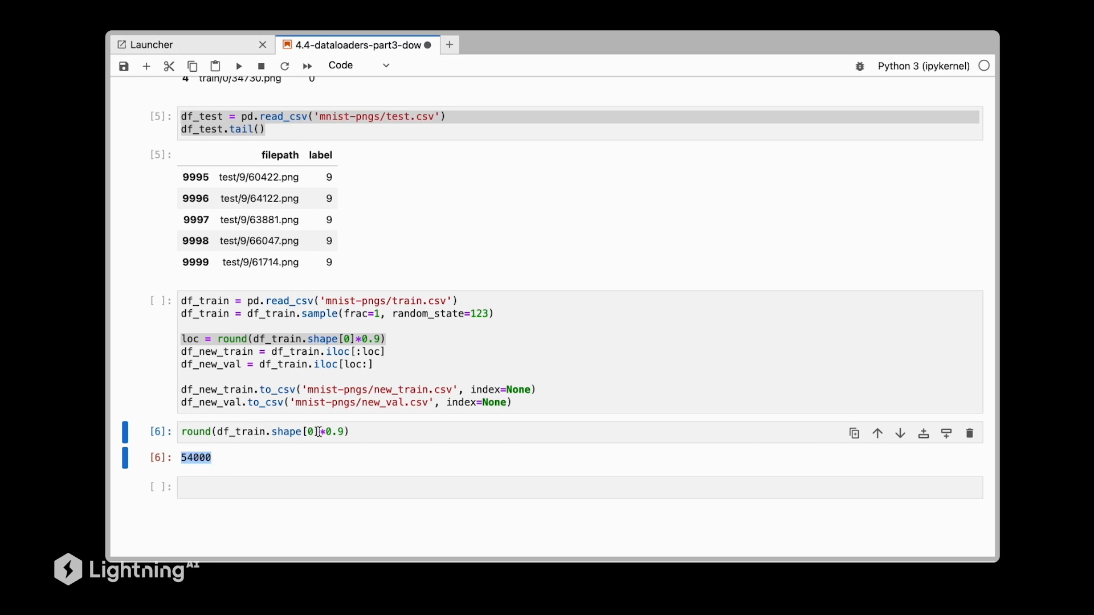
- Subtract the split point from df_train.shape[0] to show the validation size 6000
drag(321, 431, 216, 431)
key(ctrl+c)
click(182, 432)
key(ctrl+v)
text(-)
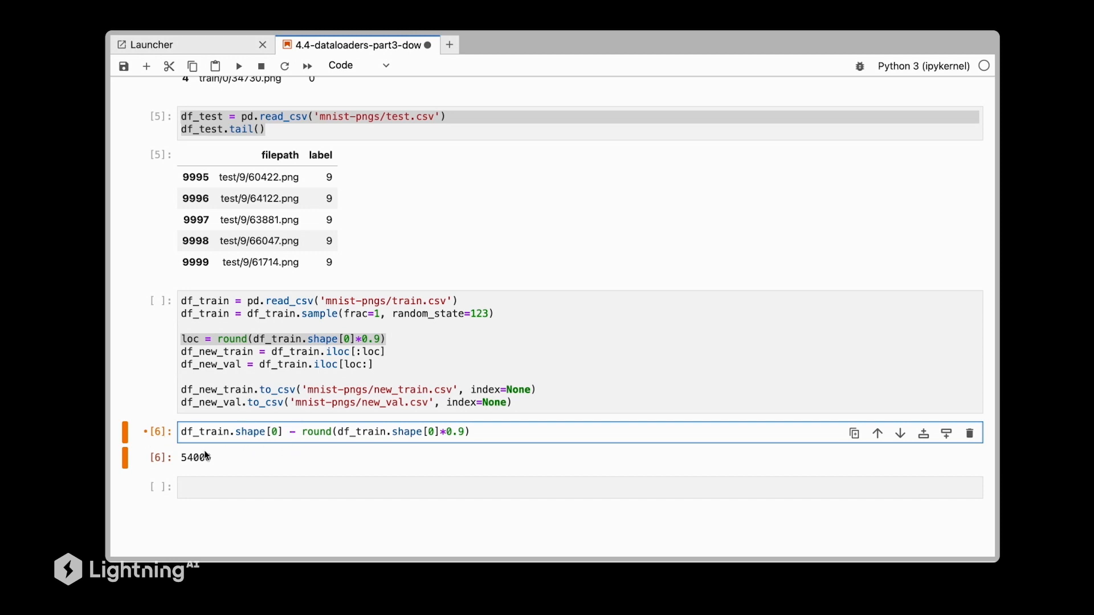
key(ctrl+Return)
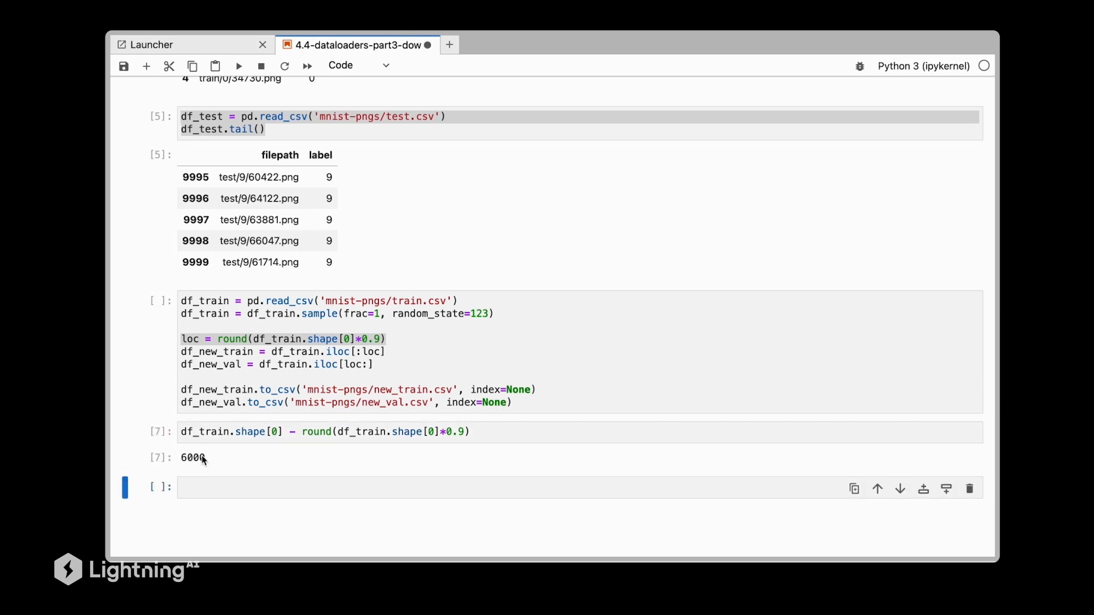
drag(211, 459, 171, 462)
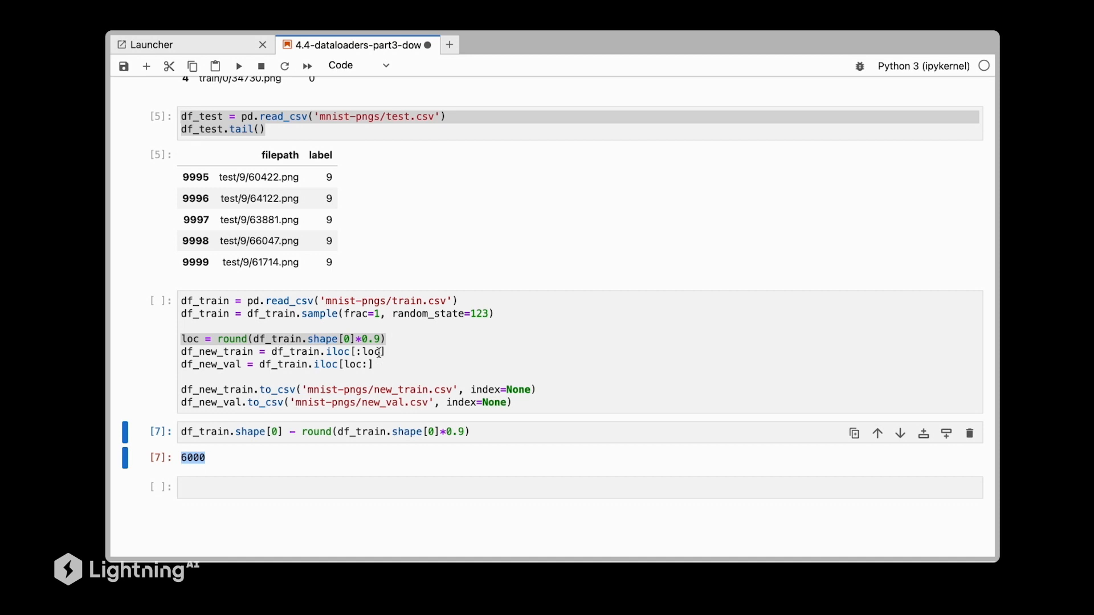
- Run the shuffle-and-split cell so new_train.csv and new_val.csv are written
mouse_move(350, 352)
mouse_down()
mouse_move(383, 352)
mouse_move(357, 353)
mouse_move(375, 364)
mouse_up()
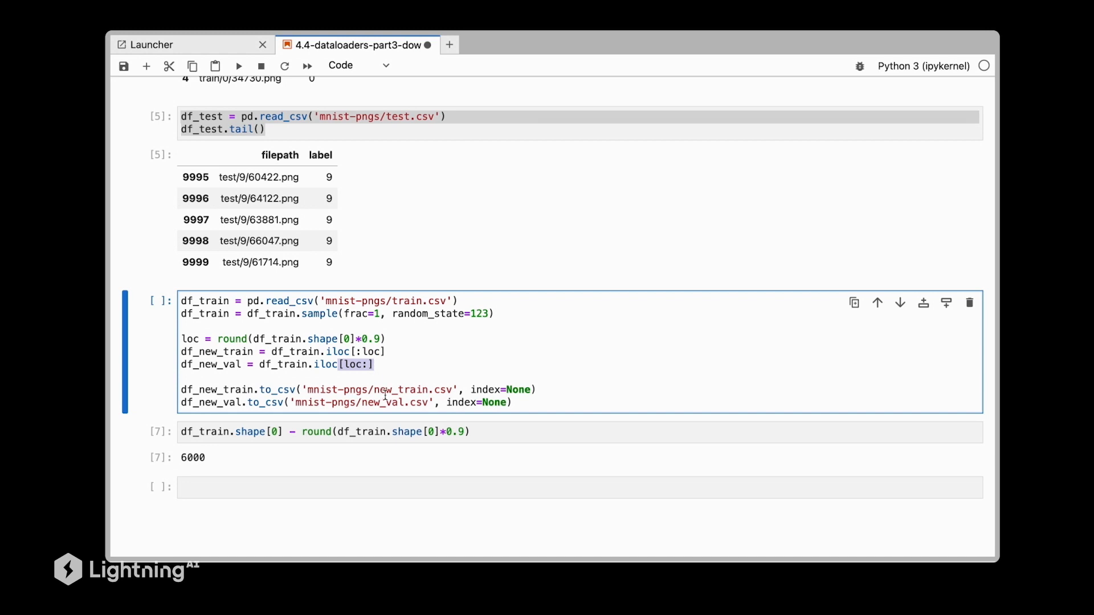
drag(511, 403, 179, 386)
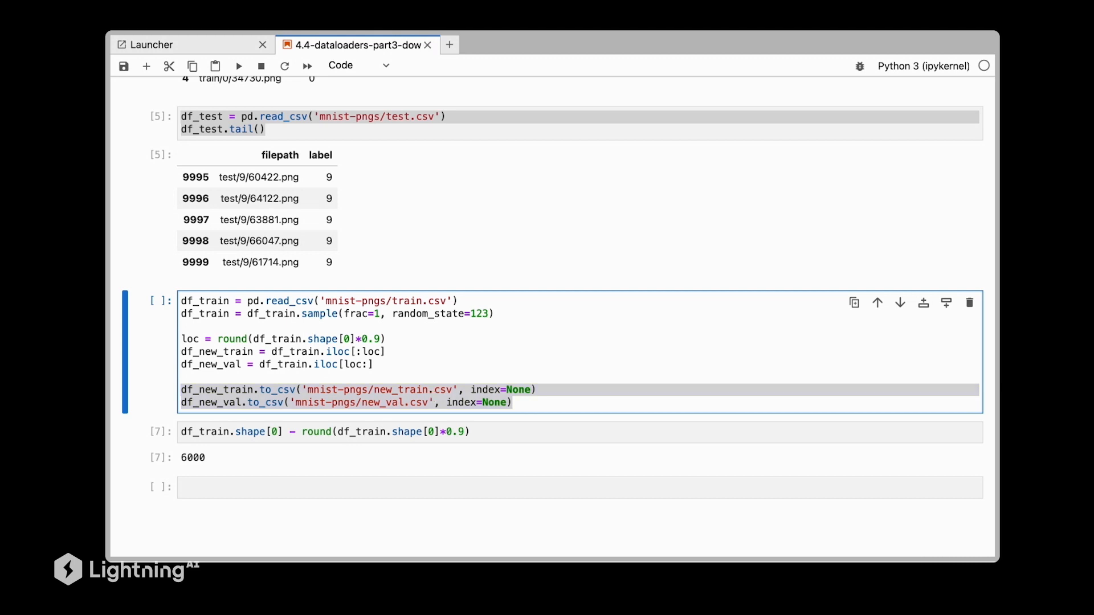
click(516, 484)
click(501, 365)
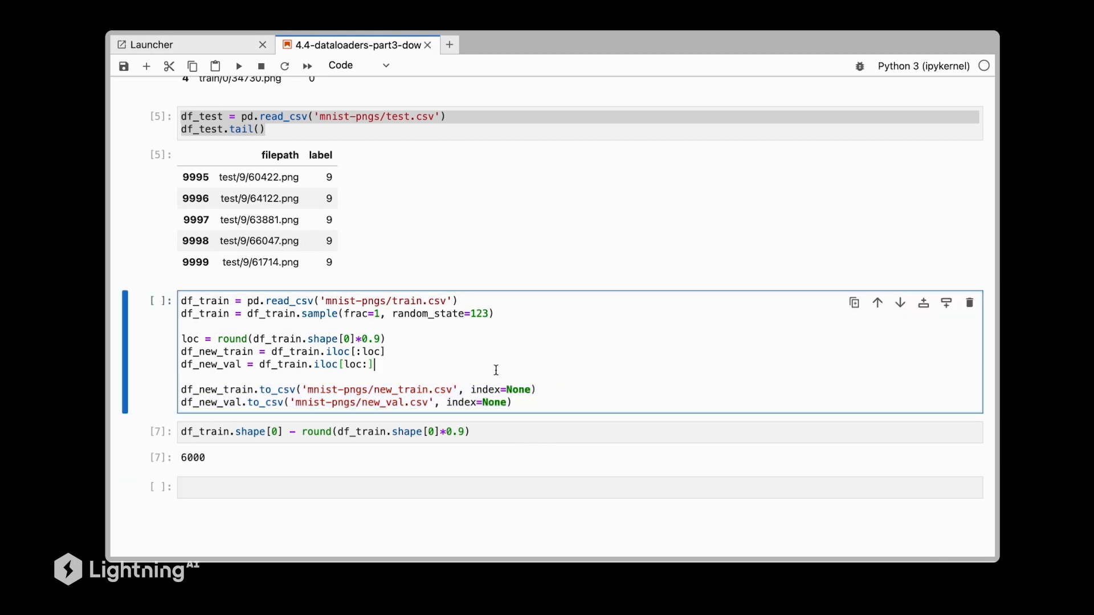
key(shift+Return)
click(434, 489)
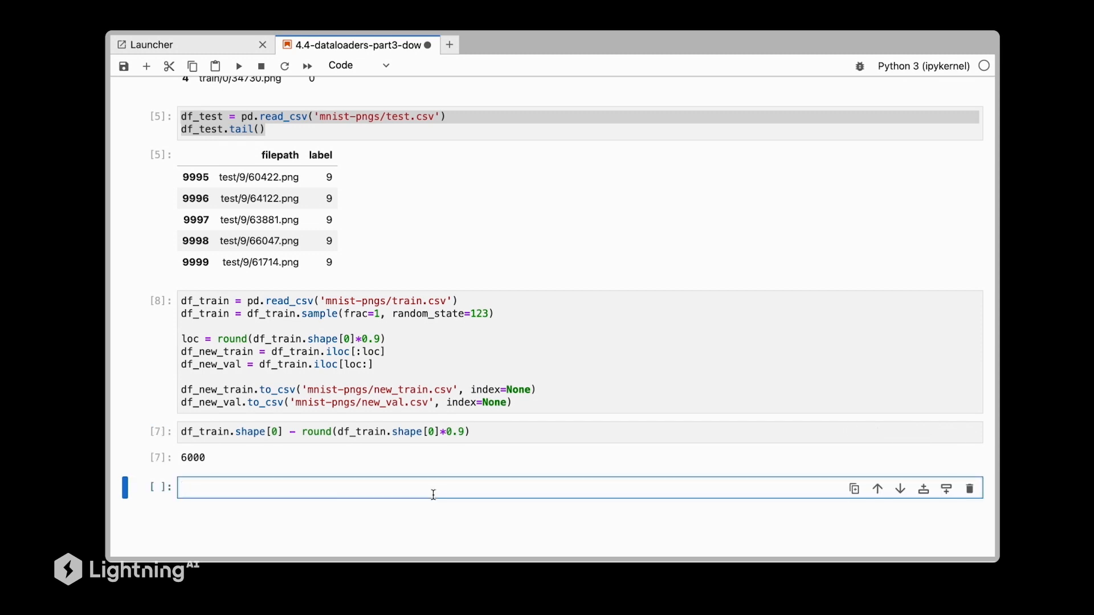
text(df_new_tr)
text(ain.head())
- Run df_new_train.head(), then rerun it as head(20) to show 20 shuffled training rows
key(shift+Return)
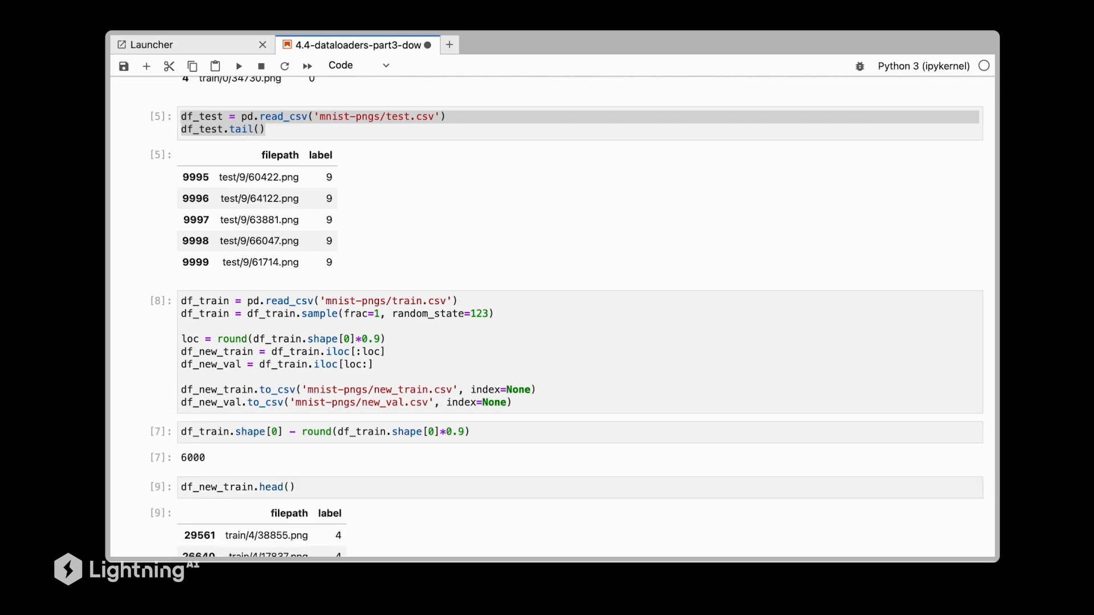
scroll(418, 468, down, 5)
scroll(418, 467, down, 3)
click(326, 384)
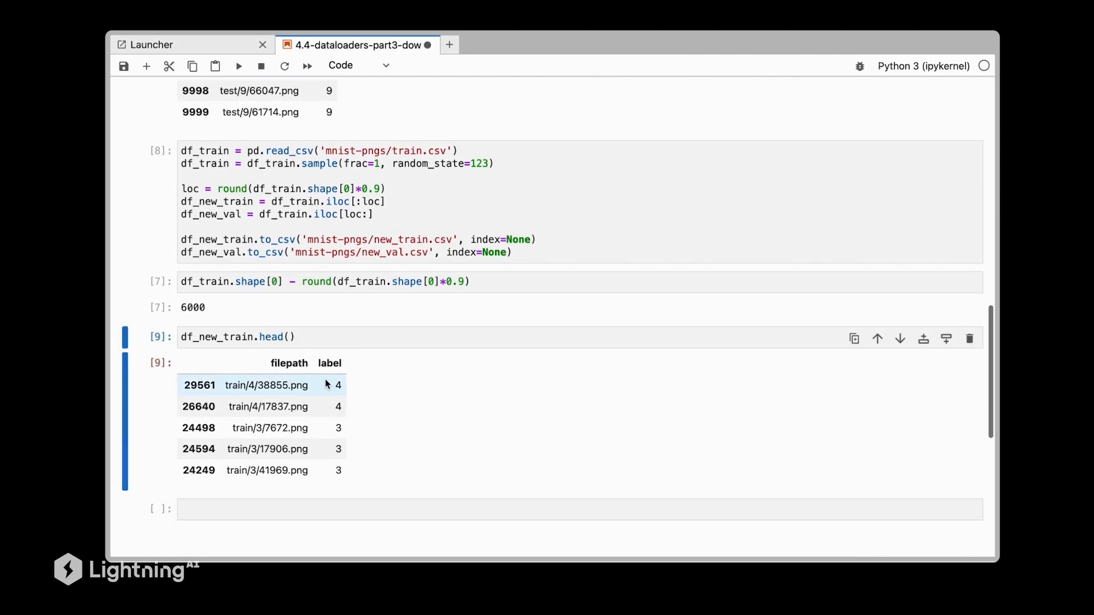
drag(325, 385, 318, 470)
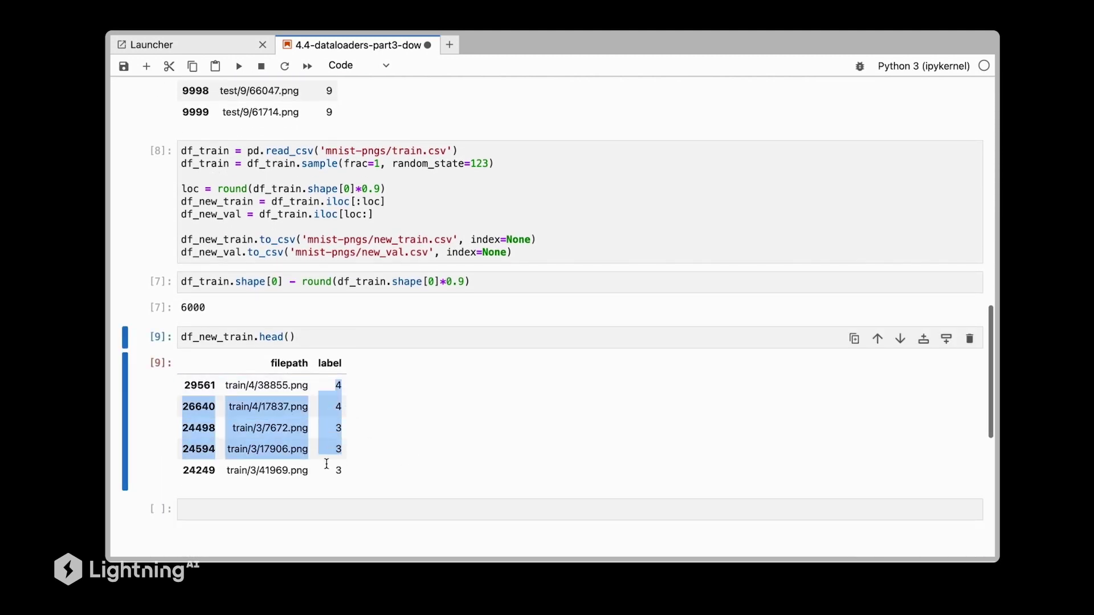
click(290, 337)
text(20)
key(shift+Return)
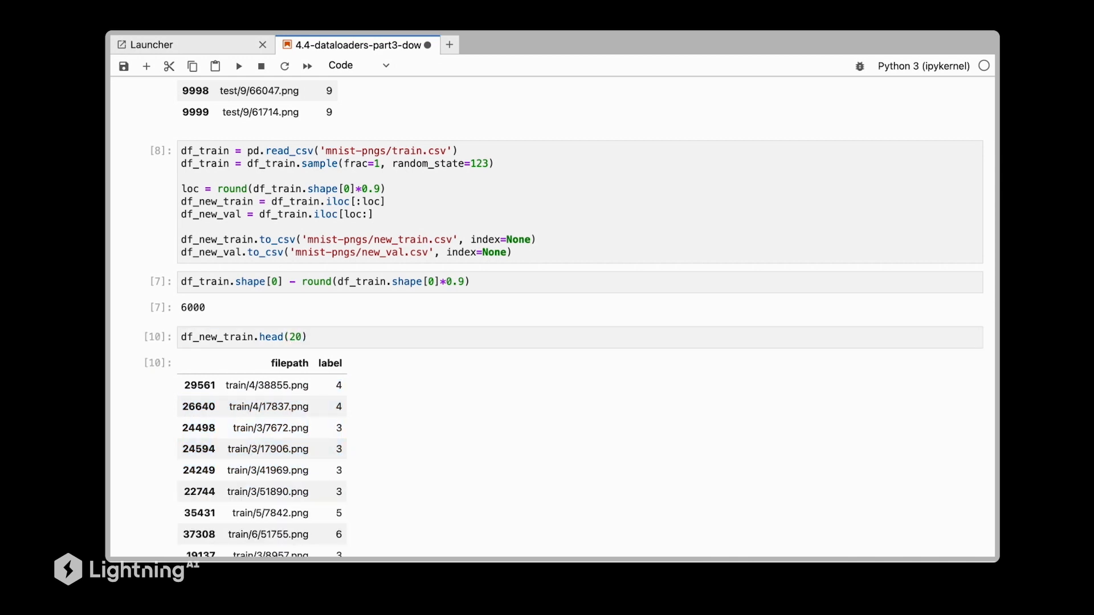
scroll(309, 397, down, 3)
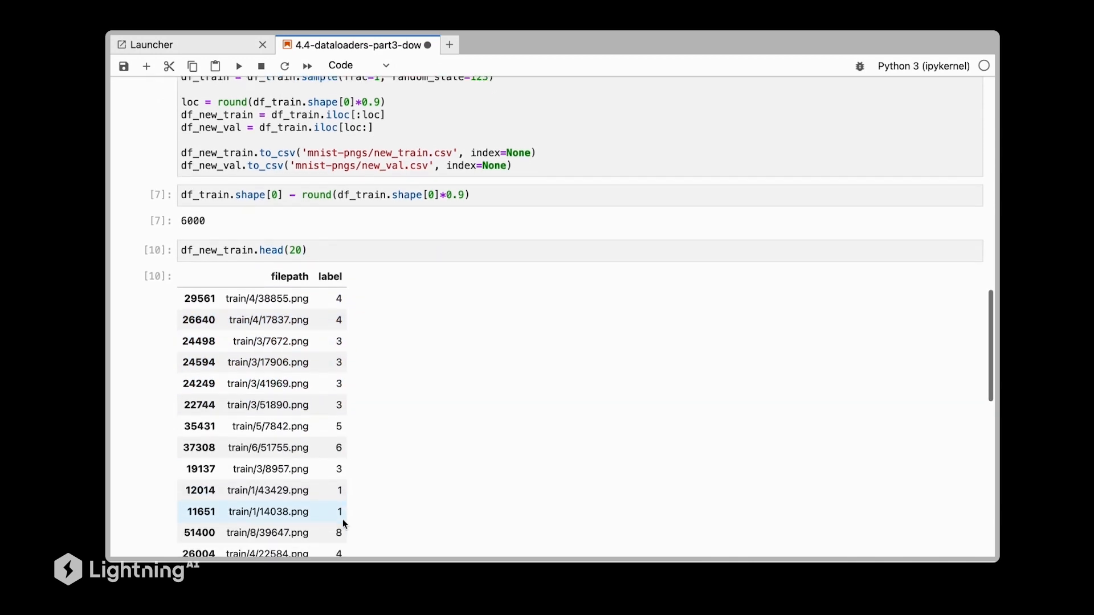
scroll(343, 518, down, 3)
scroll(341, 493, down, 3)
scroll(341, 502, down, 2)
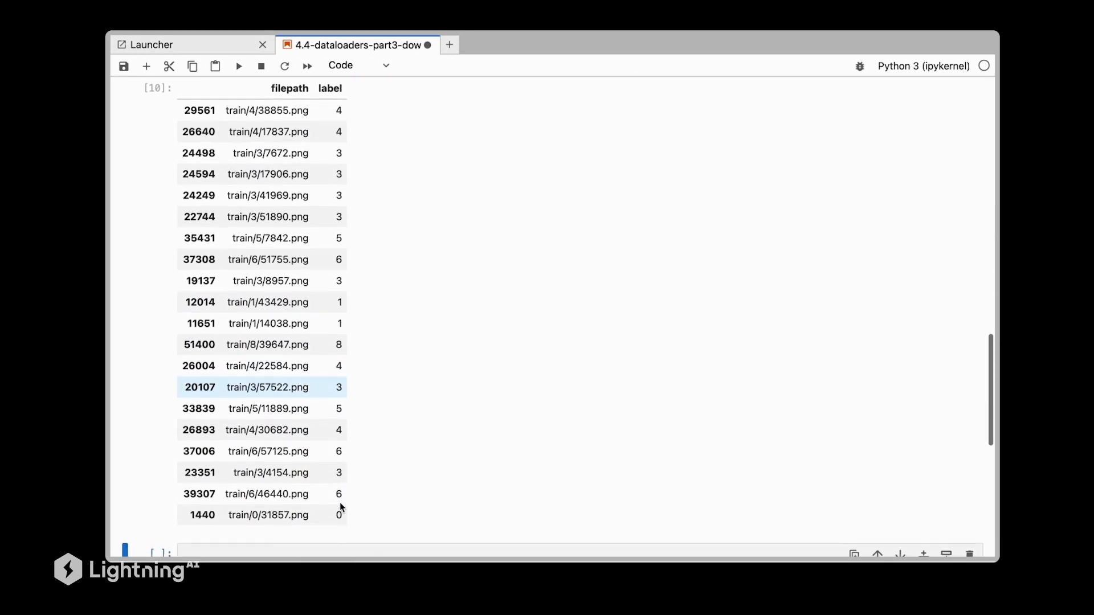
scroll(510, 408, down, 4)
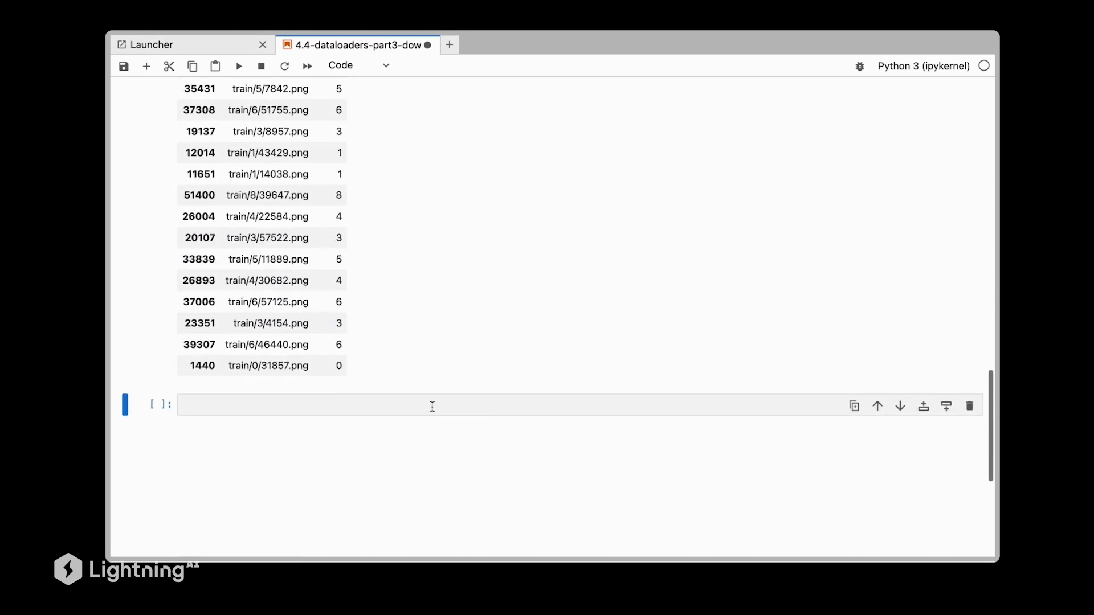
- Run a df_new_val preview cell below the training preview
click(431, 406)
text(df_new)
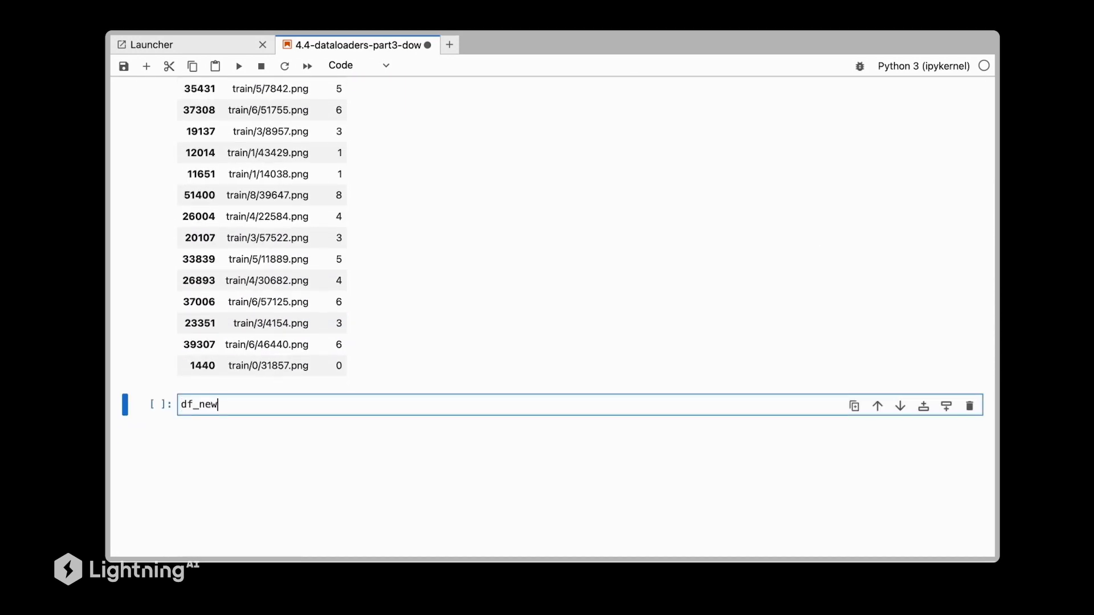
text(_val_)
text(.head())
key(shift+Return)
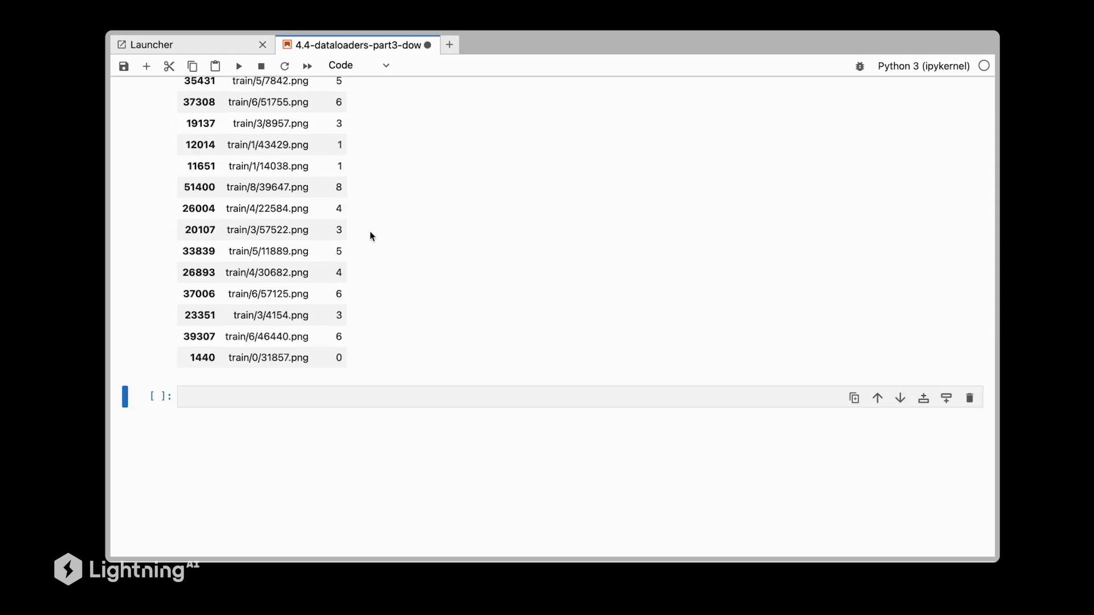
scroll(370, 231, up, 5)
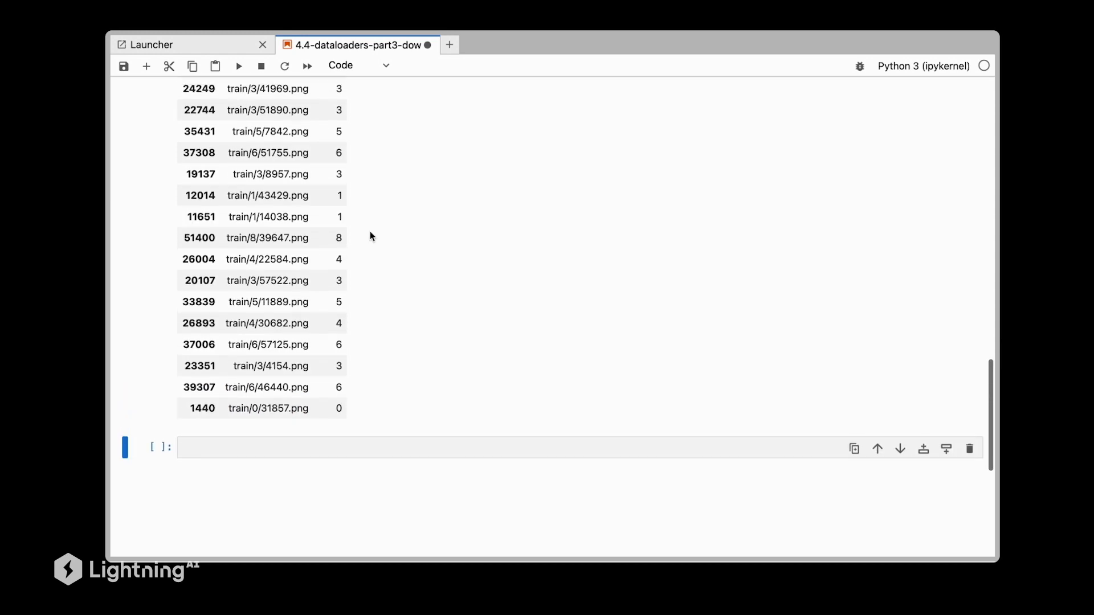
scroll(370, 231, up, 1)
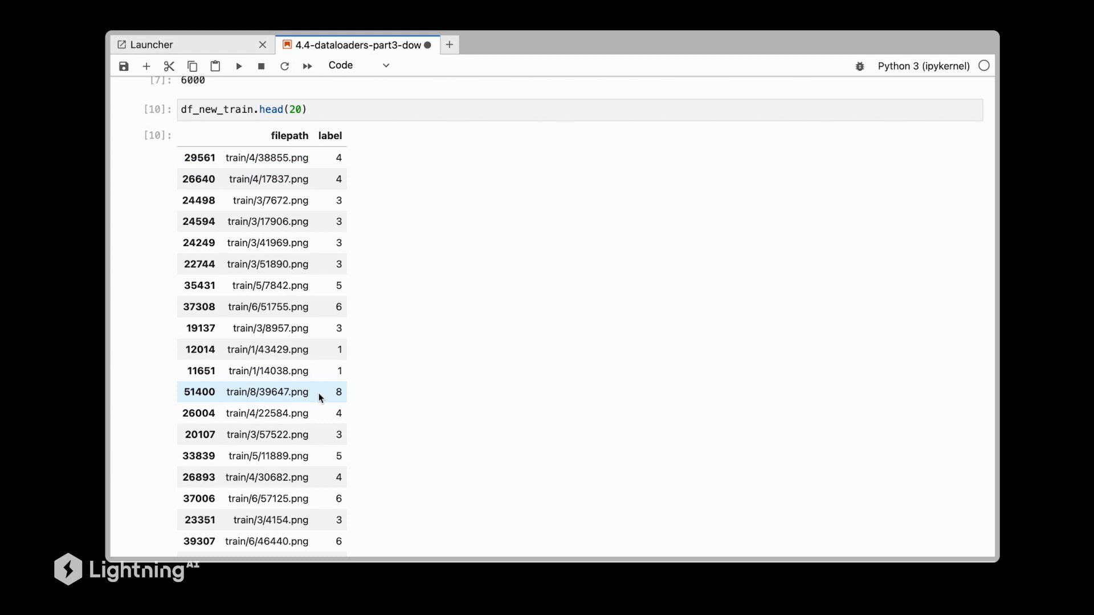
scroll(319, 395, up, 3)
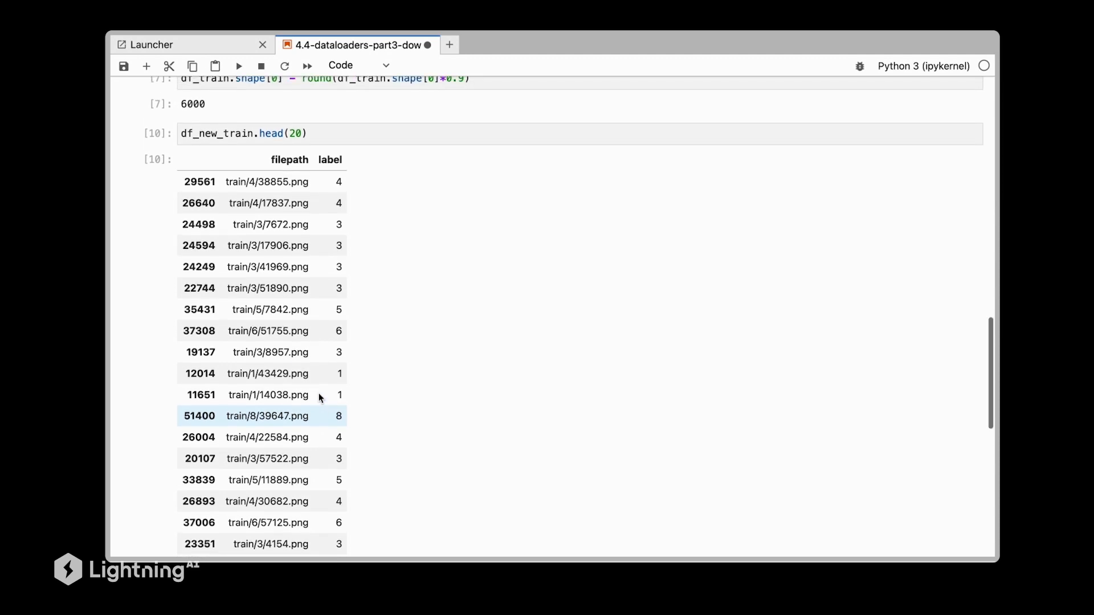
scroll(319, 396, up, 5)
drag(389, 216, 137, 209)
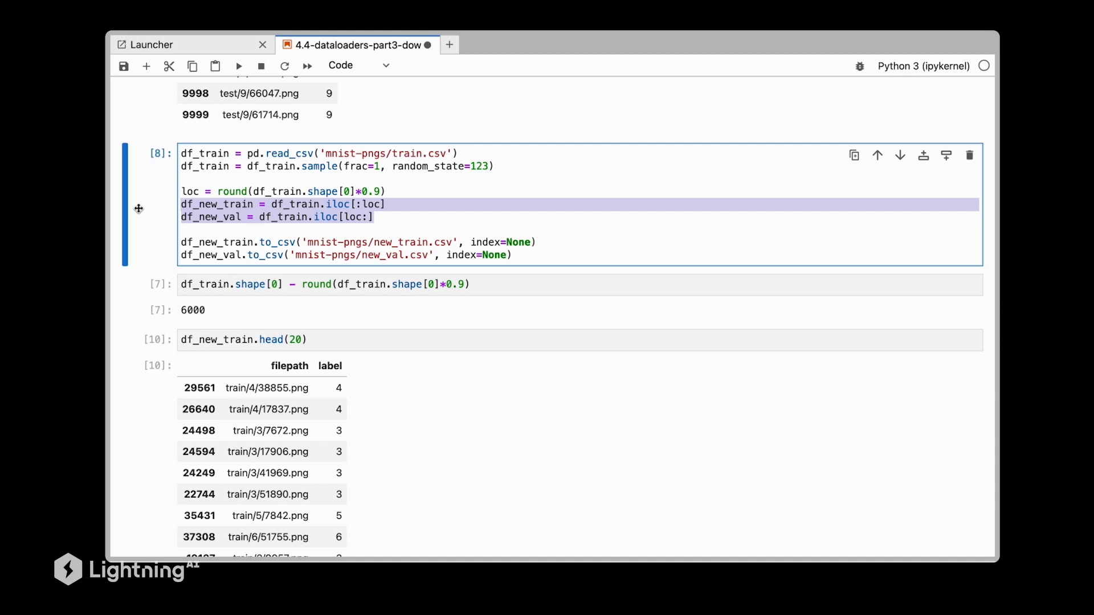
click(336, 204)
drag(374, 217, 146, 216)
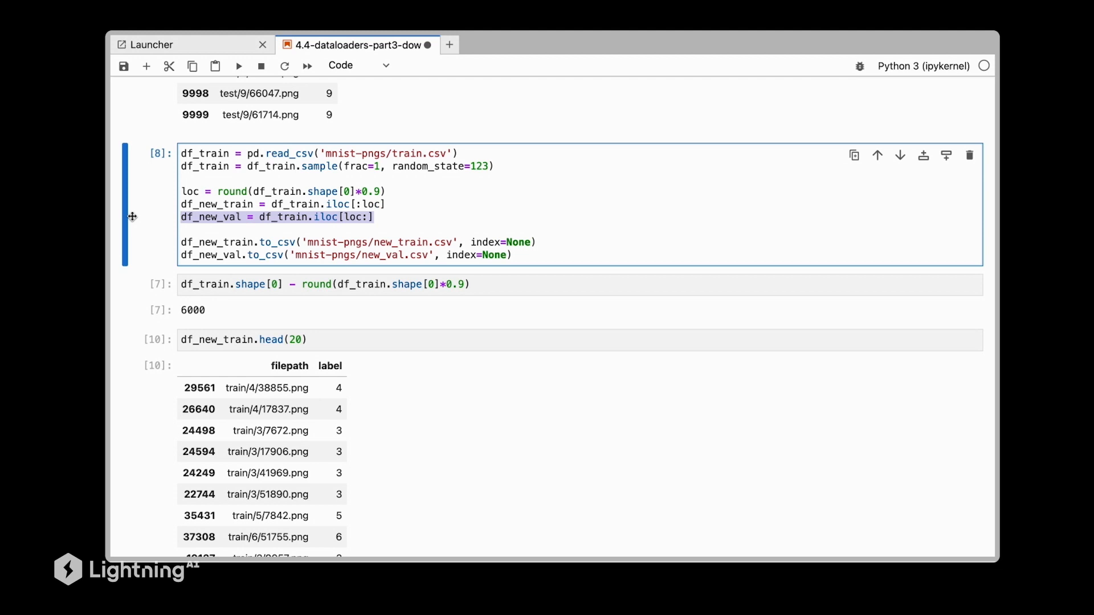
drag(511, 164, 163, 164)
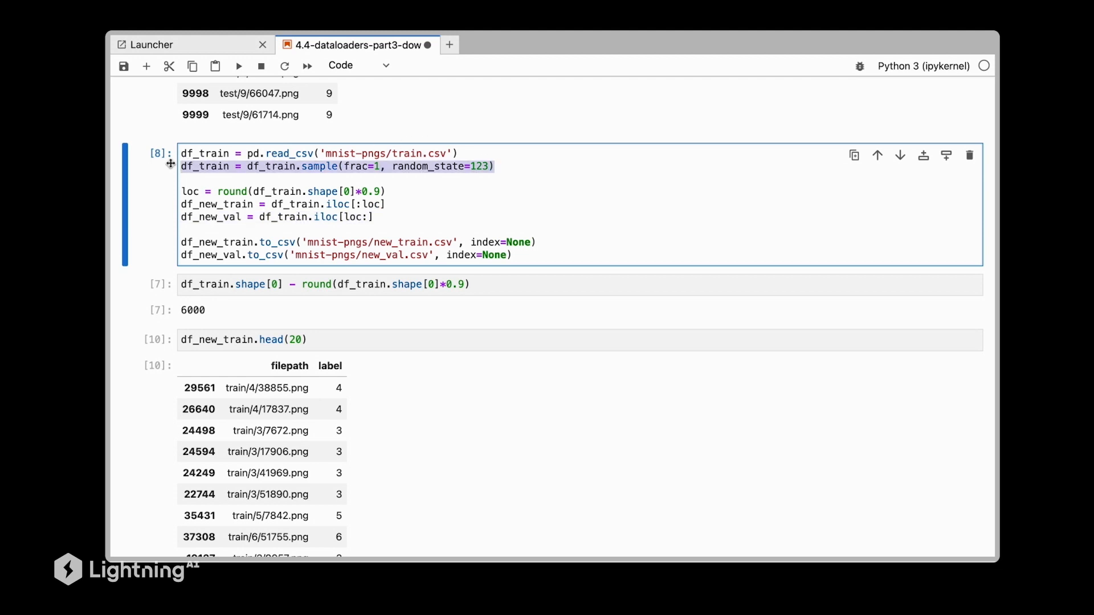
click(376, 218)
drag(376, 217, 167, 222)
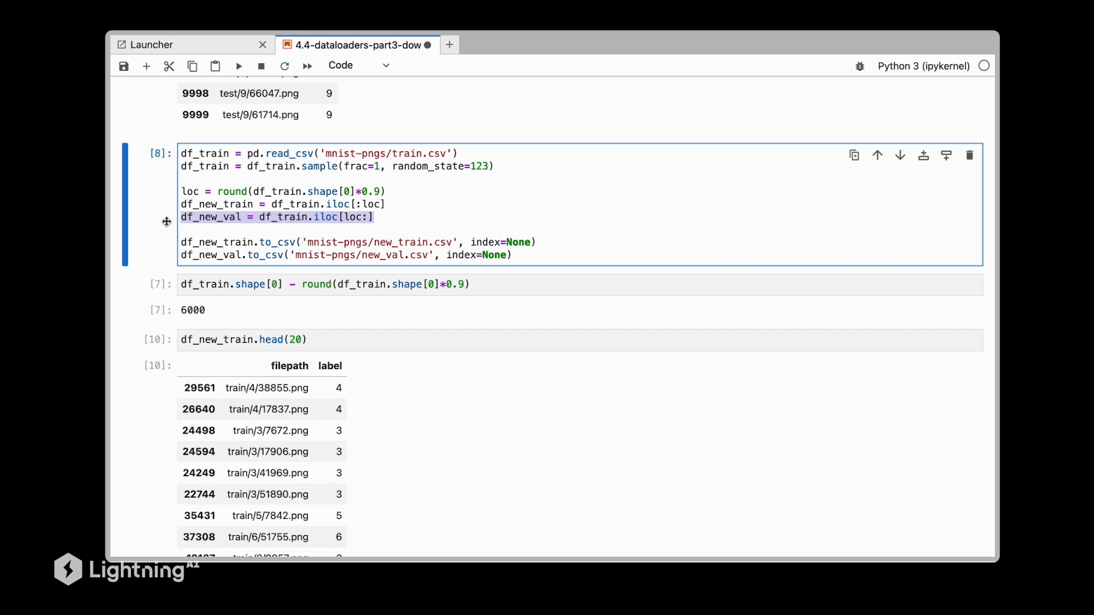
scroll(364, 249, down, 3)
scroll(365, 250, down, 3)
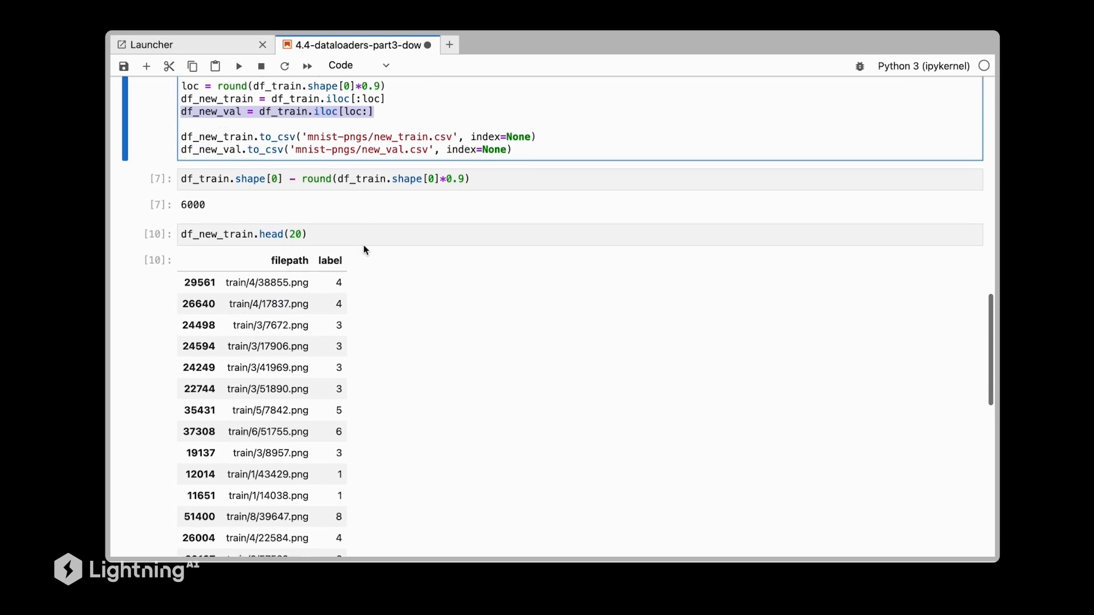
scroll(364, 250, down, 5)
scroll(364, 250, down, 3)
- Run df_new_val.head() to list five shuffled validation rows with paths and labels
click(271, 442)
text(df)
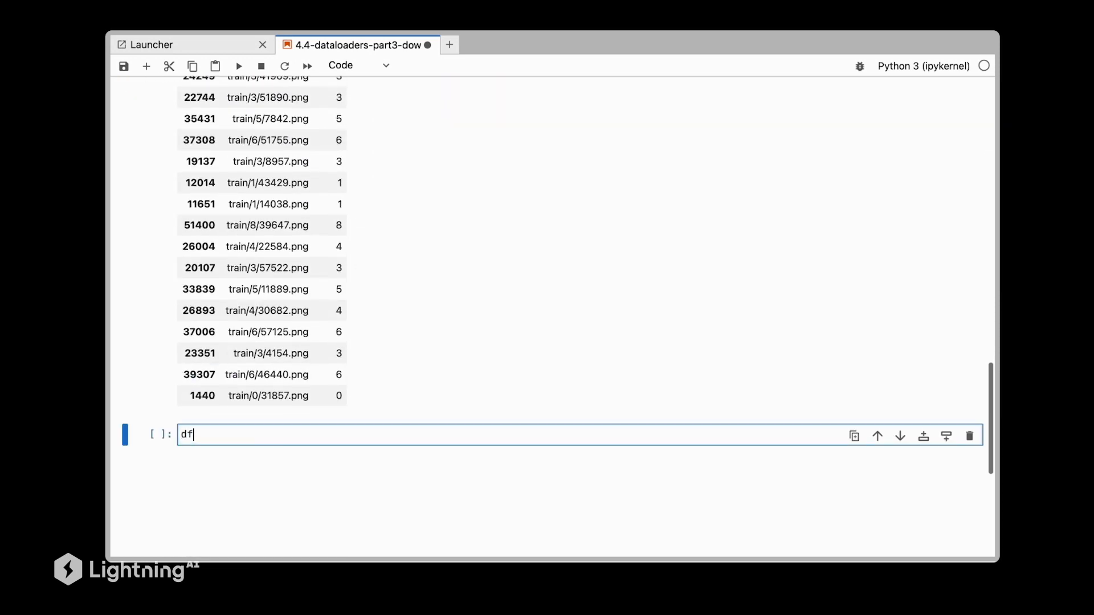
text(+)
text(new)
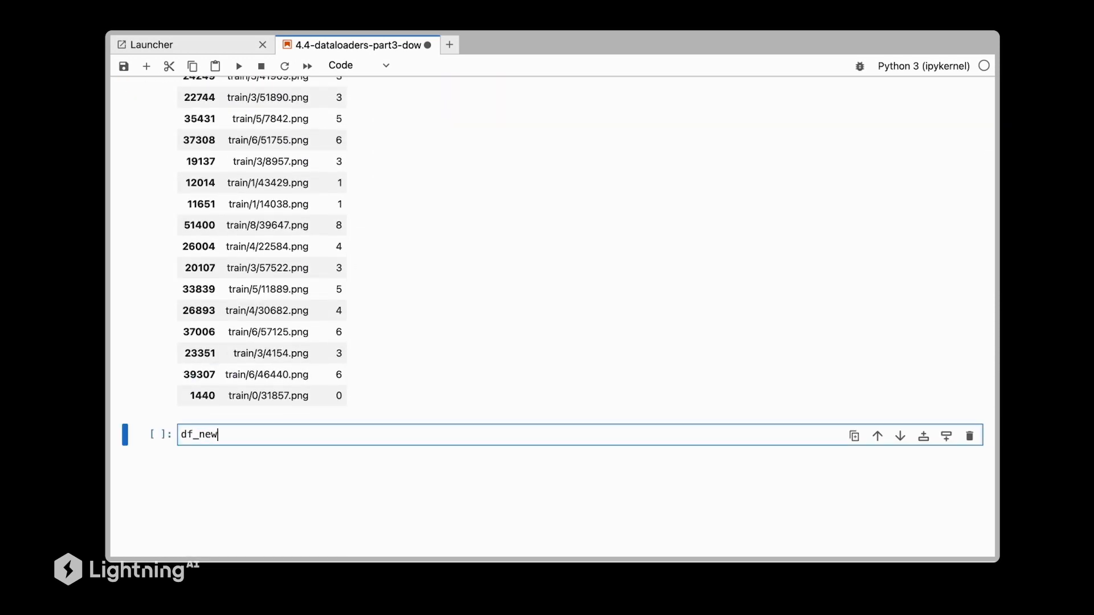
text(val)
text(.head())
key(shift+Return)
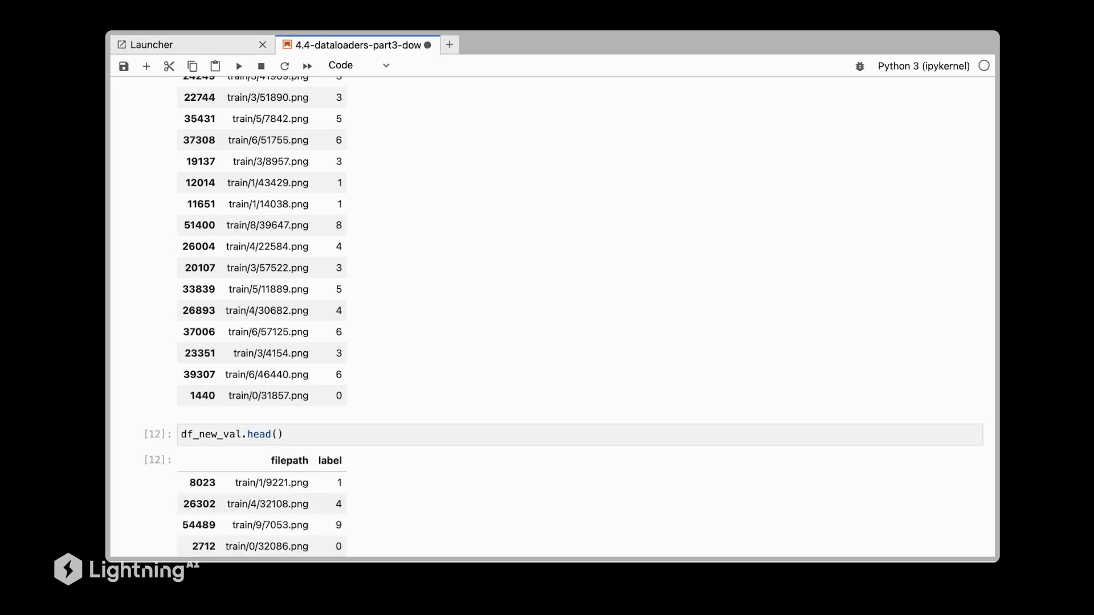
drag(350, 494, 357, 380)
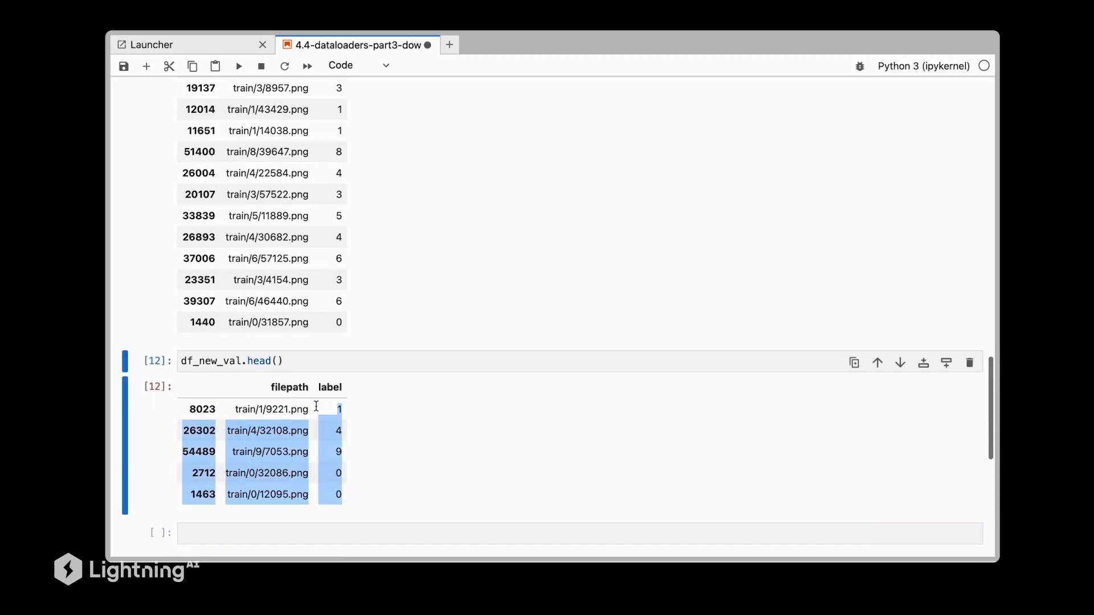
click(347, 478)
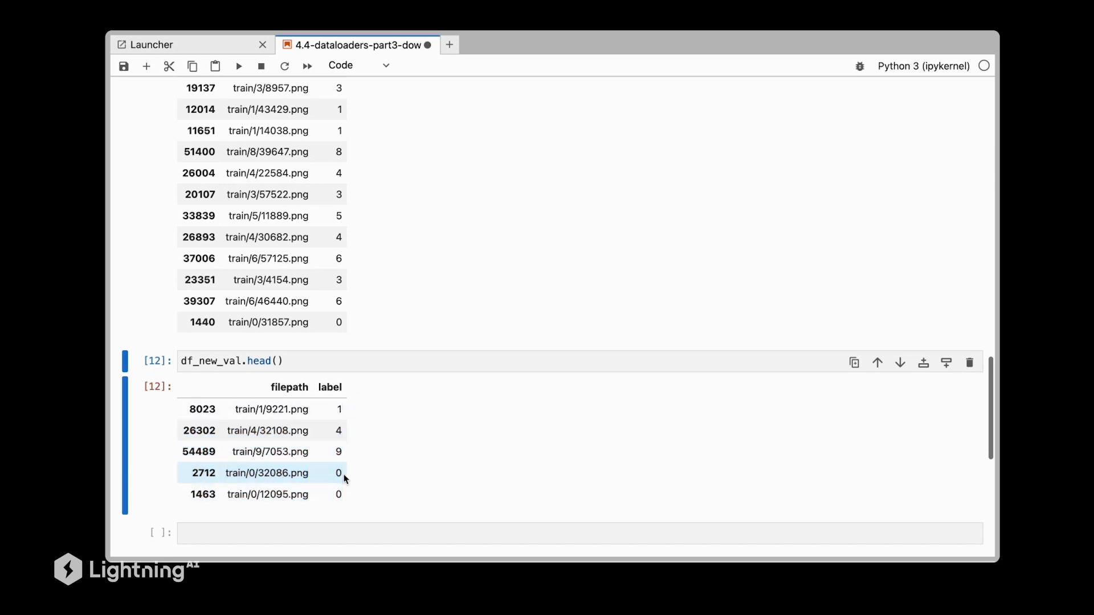